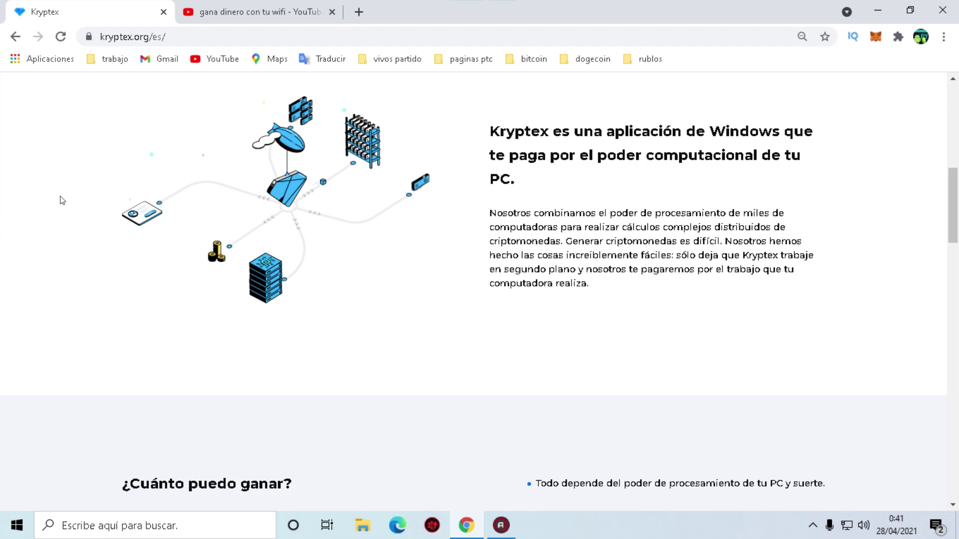
scroll(519, 271, down, 4)
scroll(313, 318, down, 1)
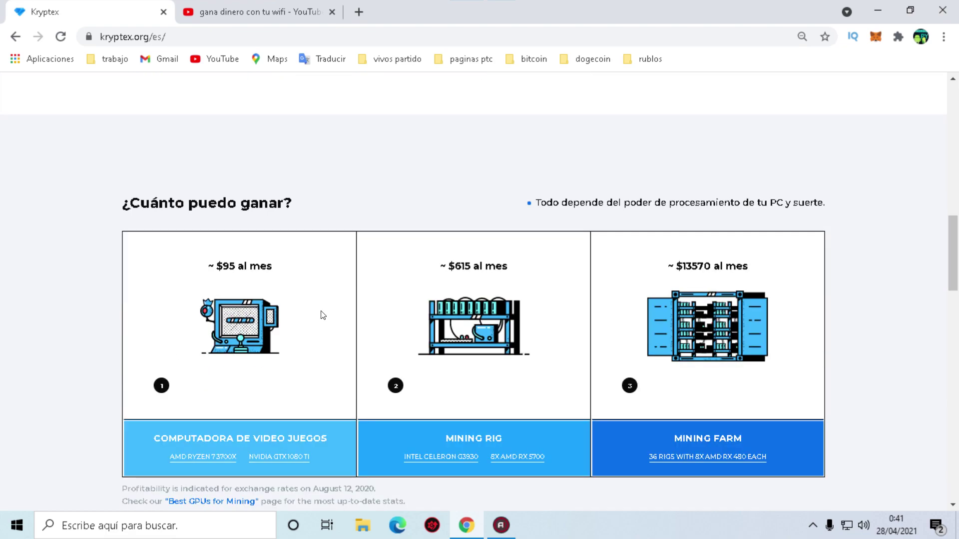
drag(539, 201, 827, 202)
click(744, 203)
scroll(519, 303, down, 3)
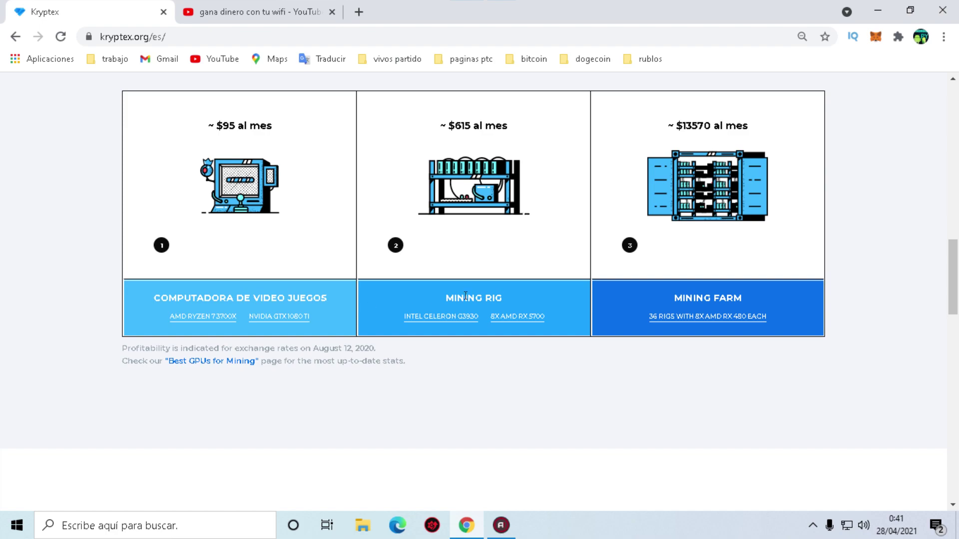
scroll(481, 344, down, 6)
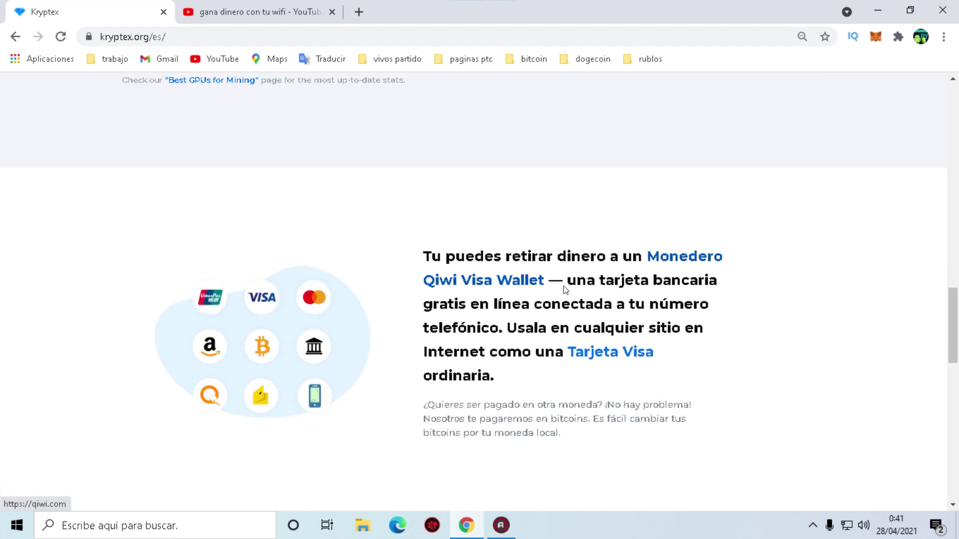
scroll(439, 299, up, 8)
scroll(389, 285, down, 8)
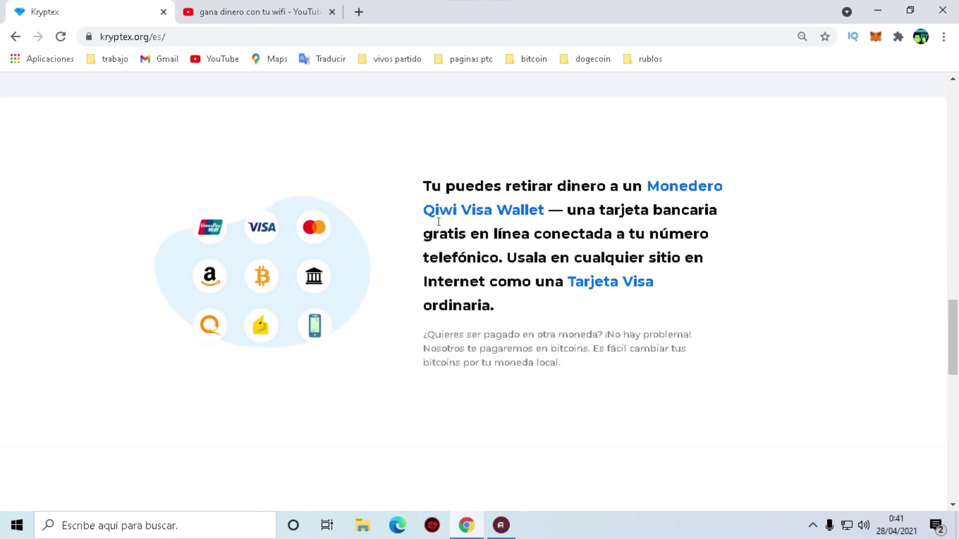
drag(426, 188, 589, 188)
click(632, 188)
scroll(531, 245, up, 20)
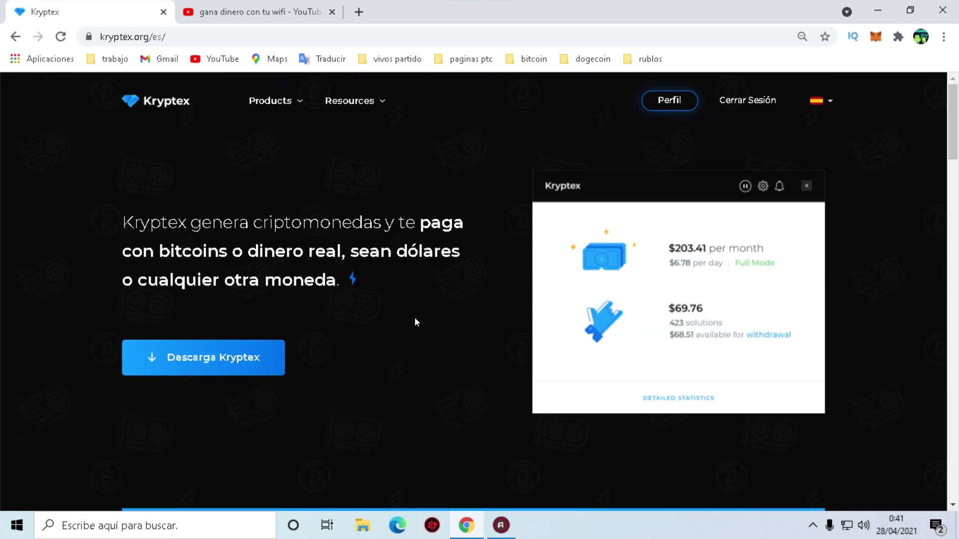
Log out and open the registration form, ticking the terms and conditions box.
click(732, 104)
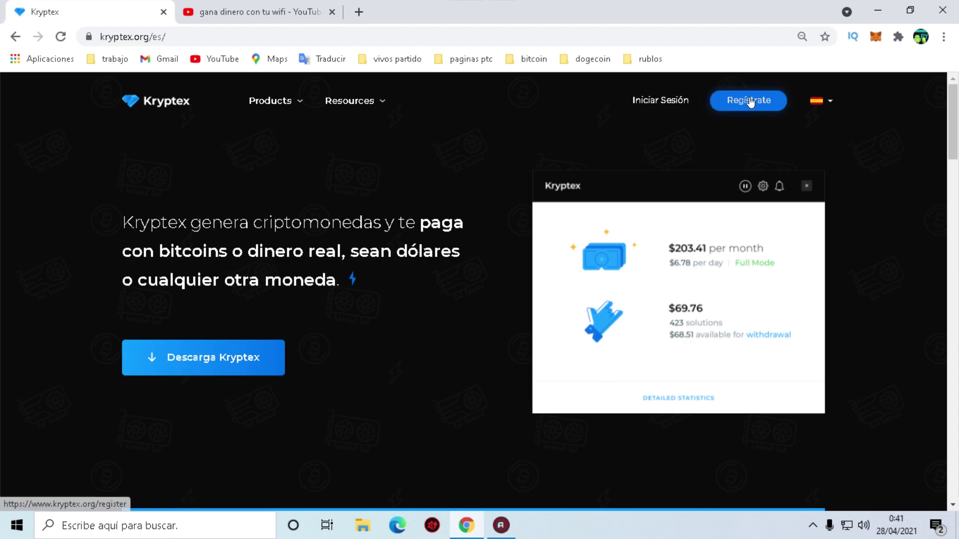
click(749, 102)
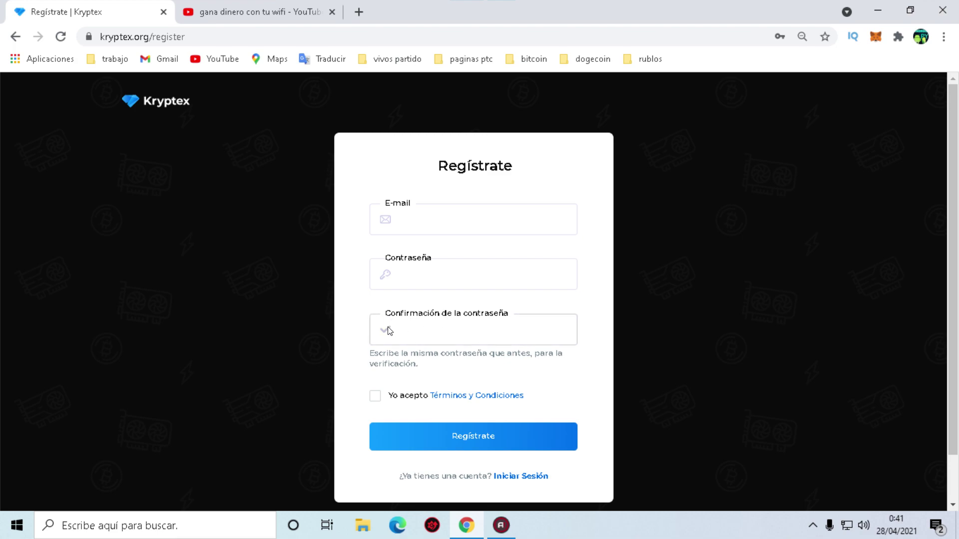
click(376, 396)
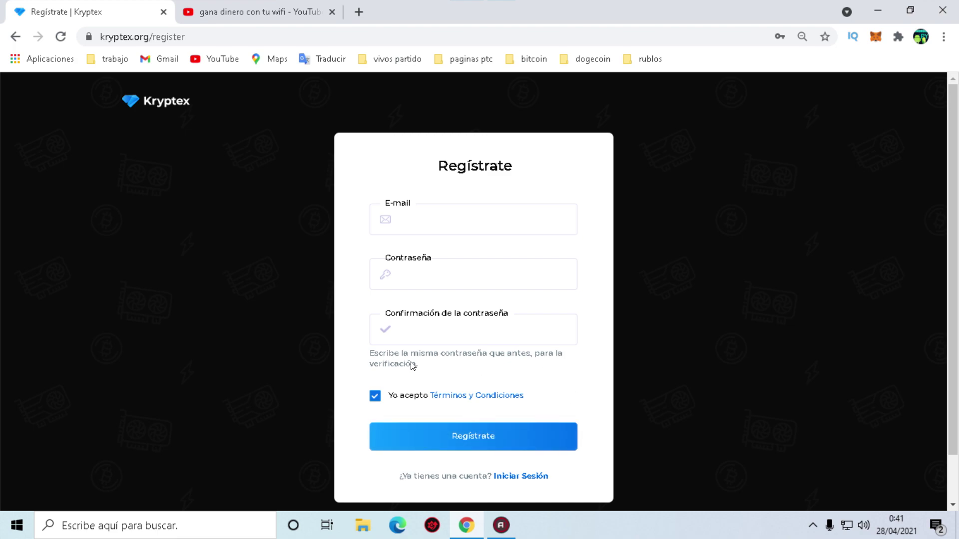
Switch to the sign-in form and log in with the saved credentials.
scroll(479, 369, down, 1)
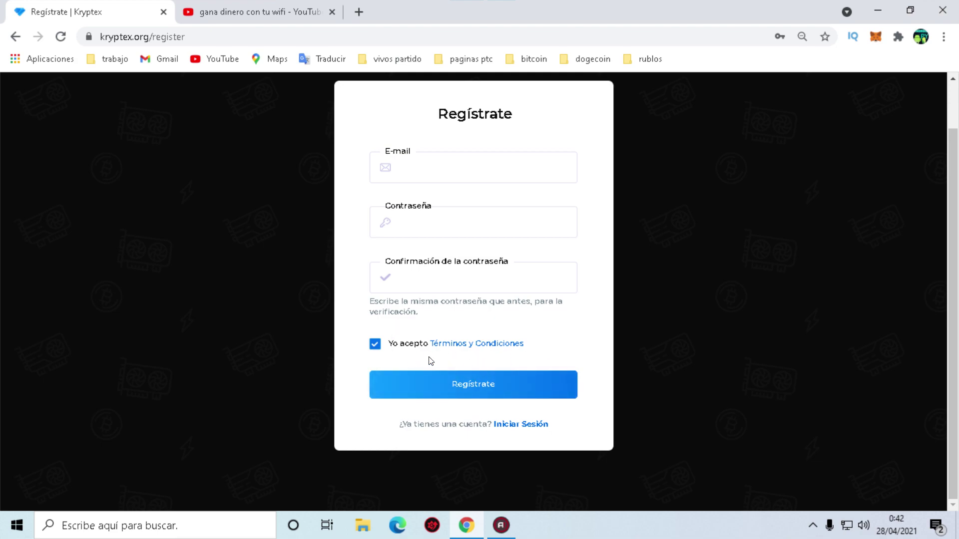
scroll(559, 316, up, 1)
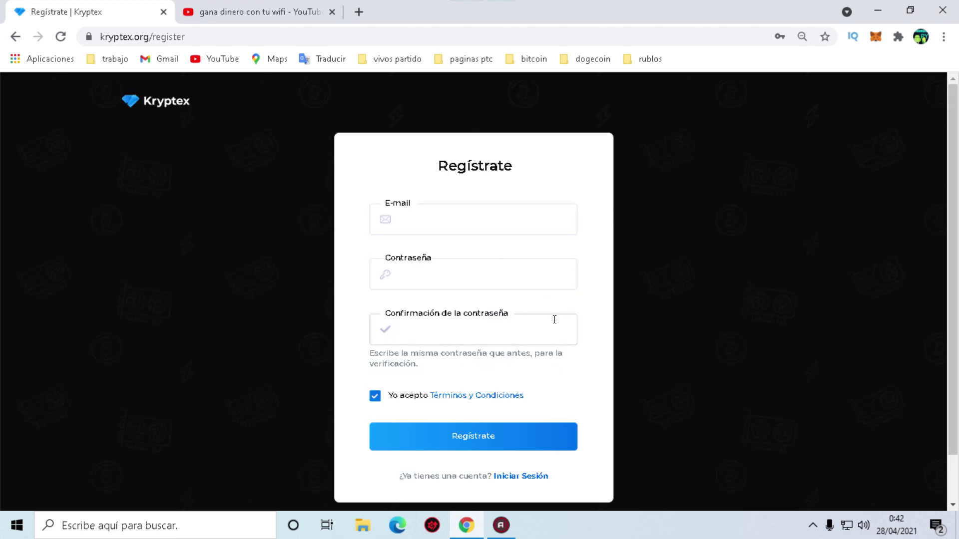
scroll(579, 316, down, 1)
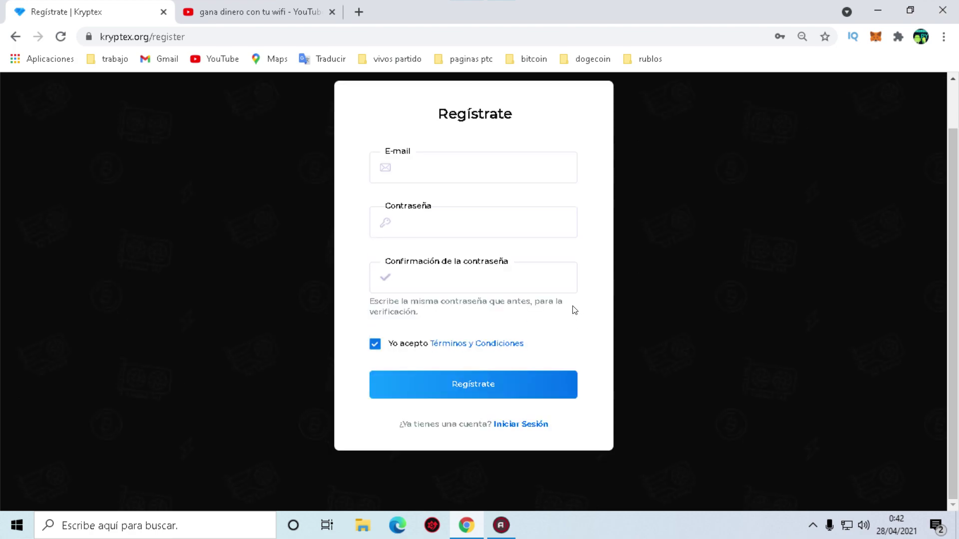
click(523, 425)
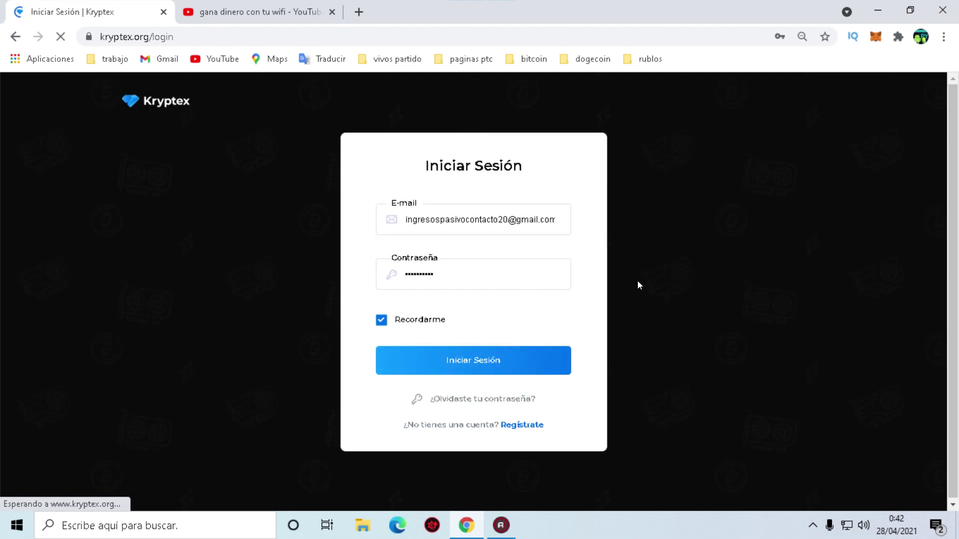
click(523, 359)
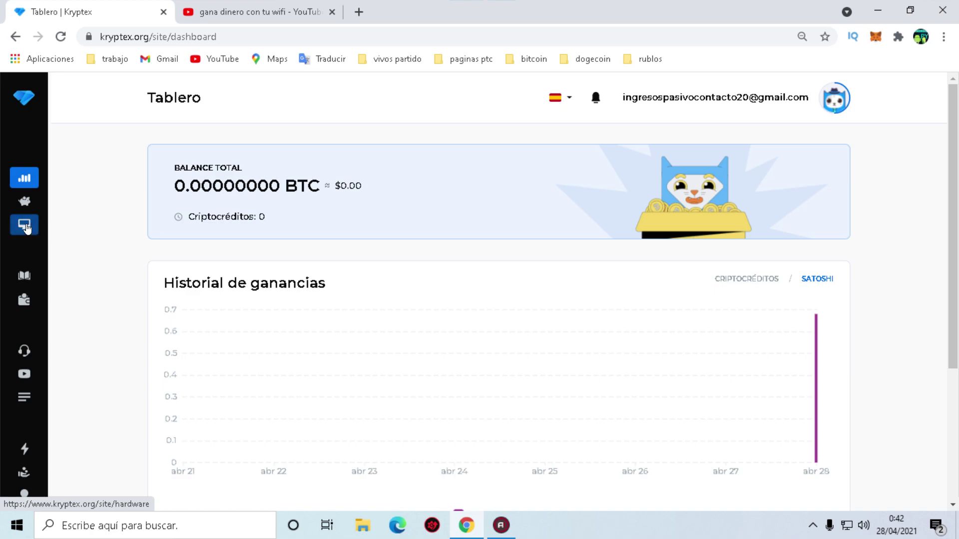
Visit the Hardware, home, dashboard and payout history pages, then the payout request form.
click(19, 227)
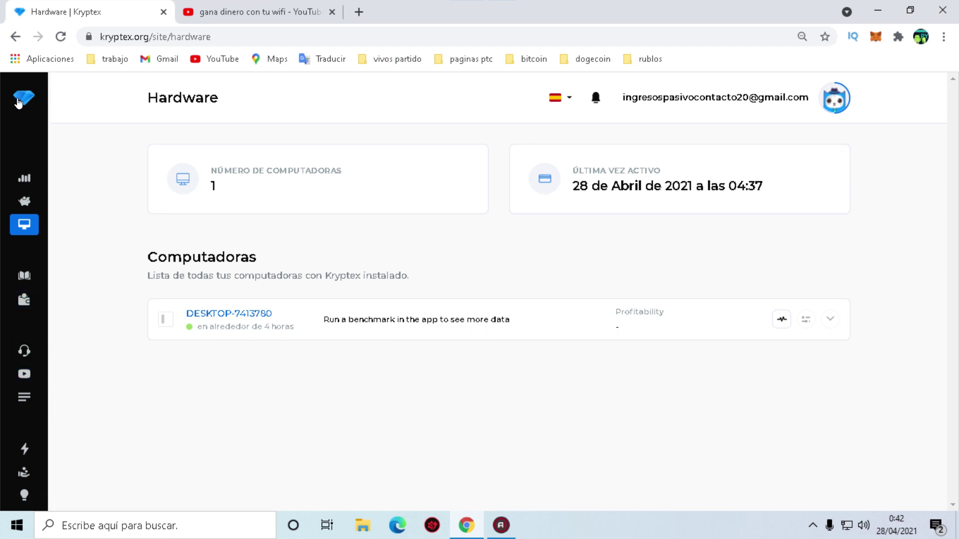
click(19, 102)
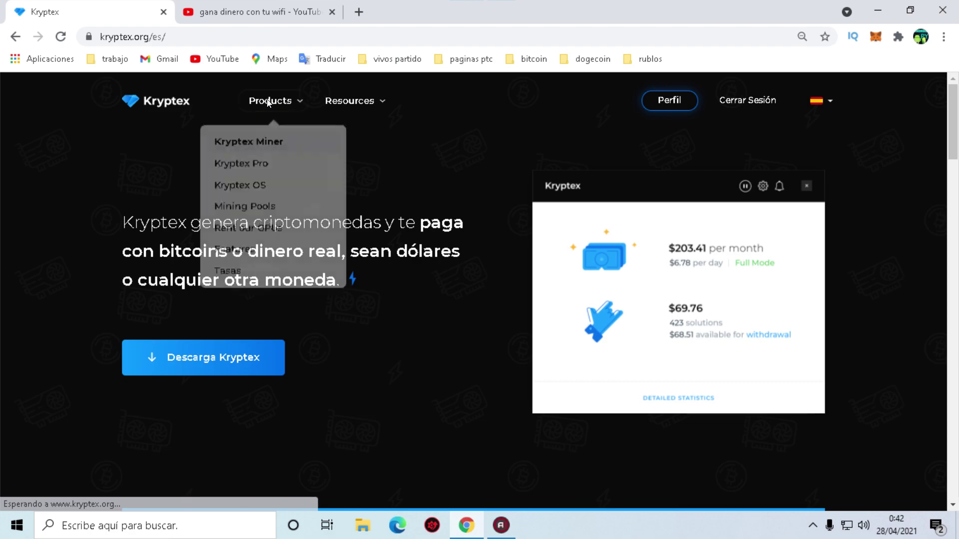
click(675, 102)
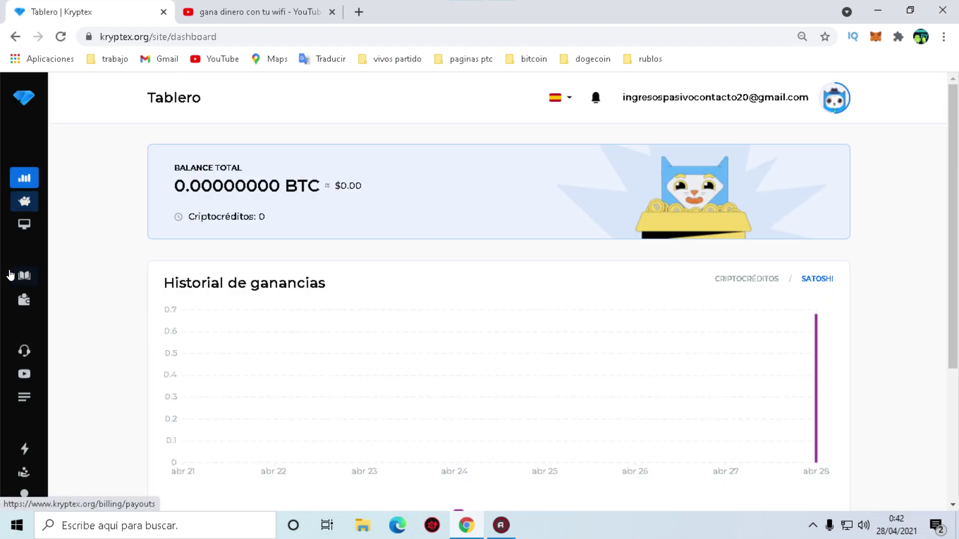
click(13, 274)
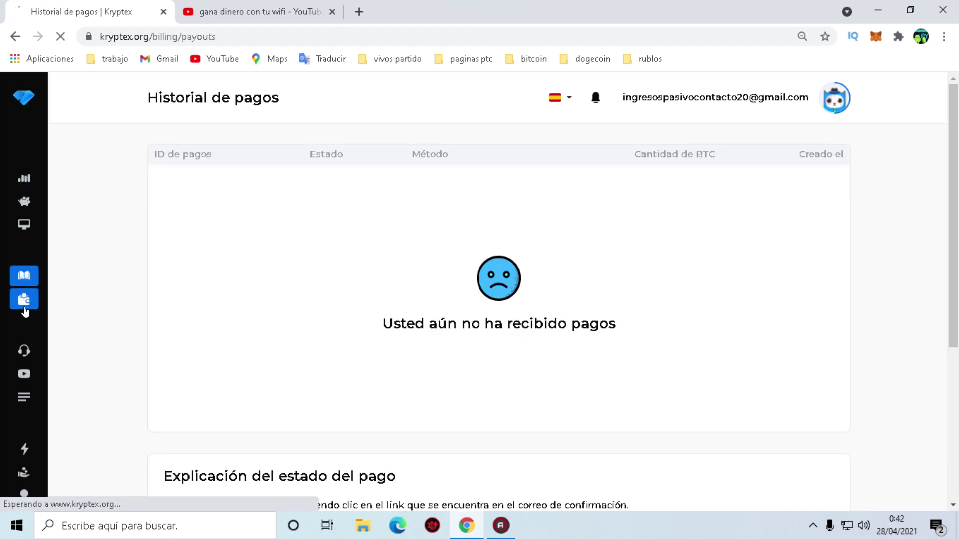
click(25, 306)
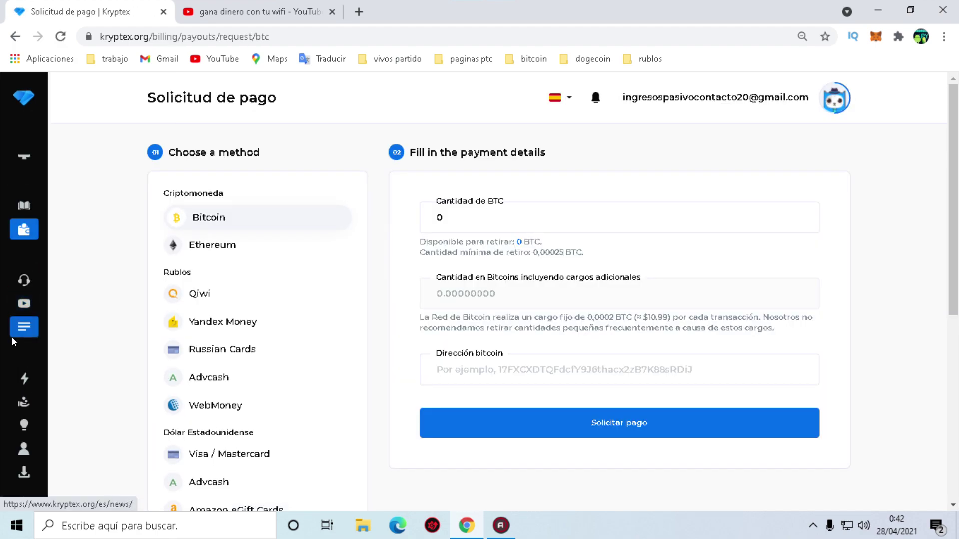
Look at the Best GPUs for Mining ranking and the video channel tab, then close that tab.
click(24, 379)
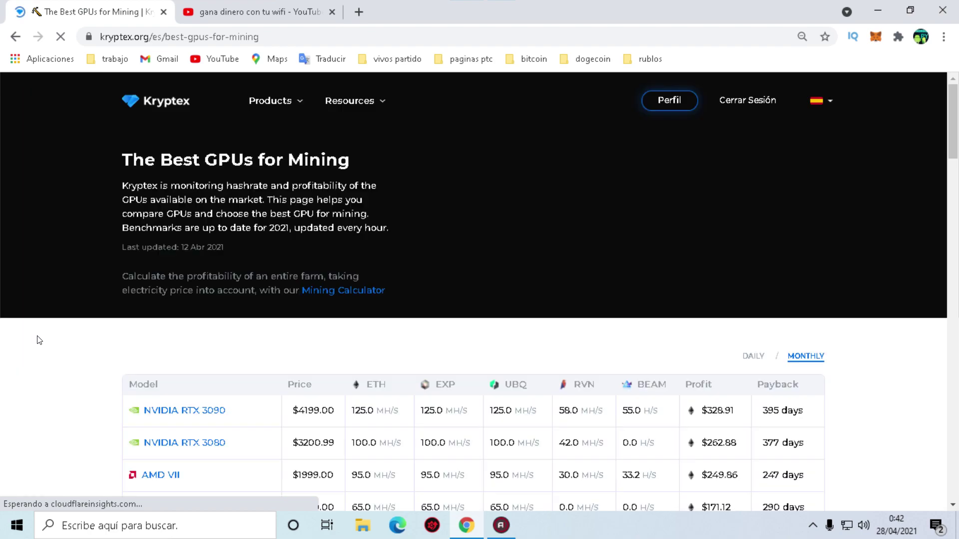
click(15, 36)
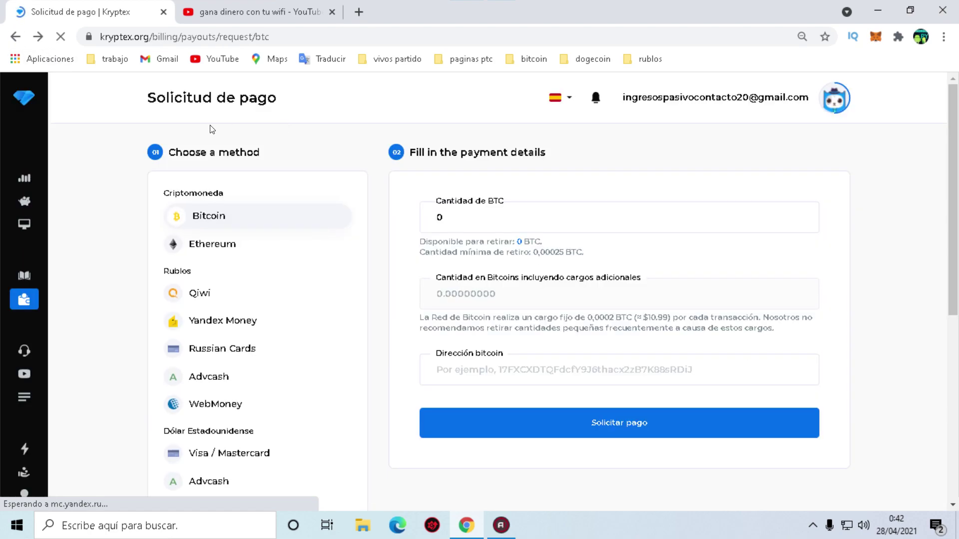
scroll(55, 332, down, 4)
click(29, 297)
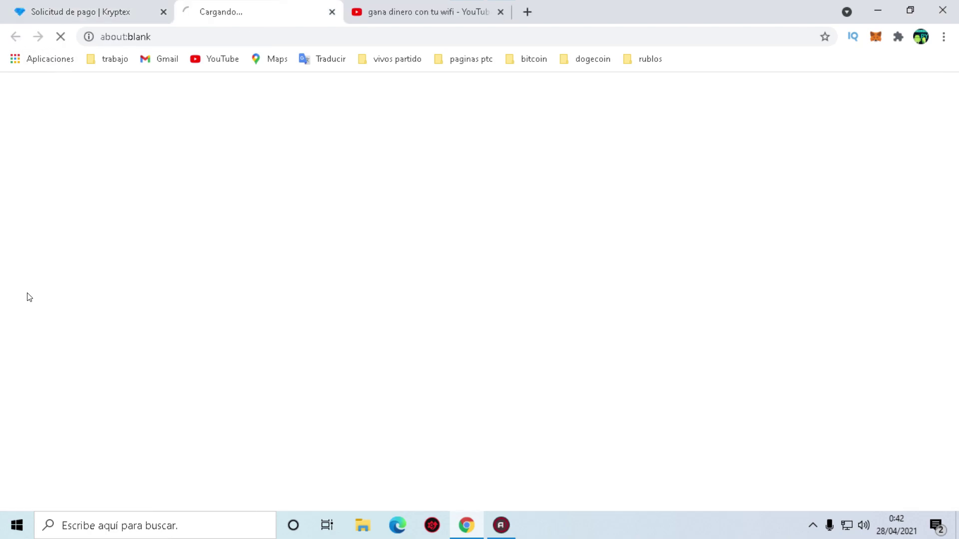
click(79, 10)
click(331, 11)
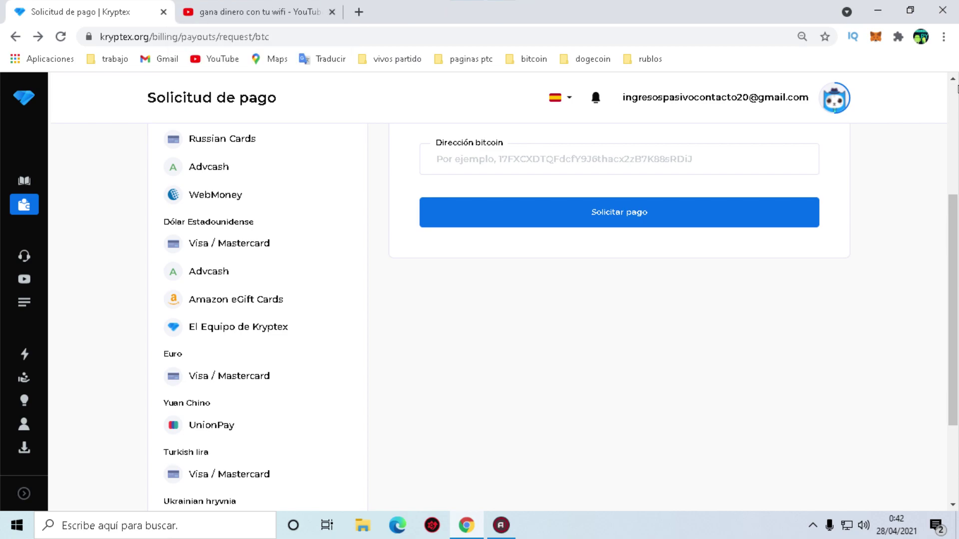
Set Chrome's page zoom to 80%, then back to 90%.
click(944, 36)
click(855, 168)
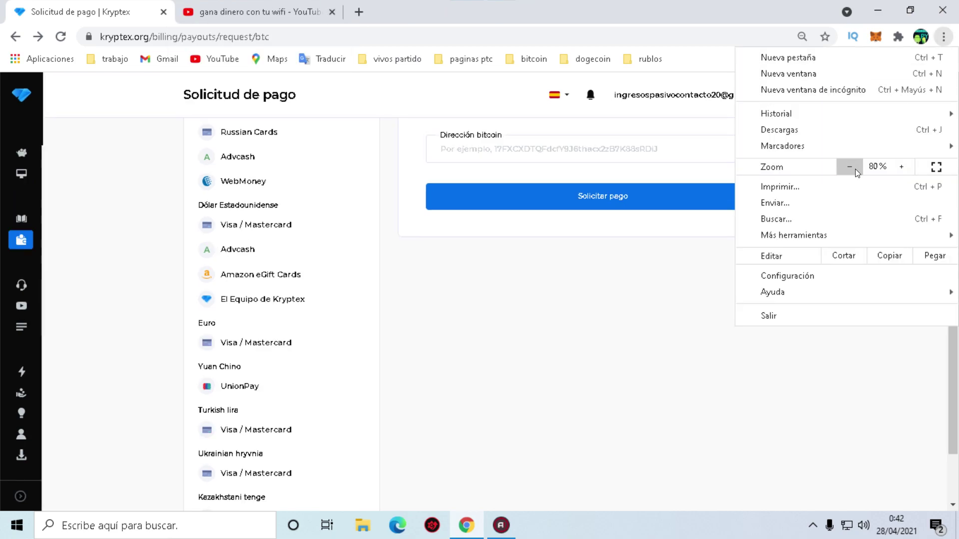
click(902, 166)
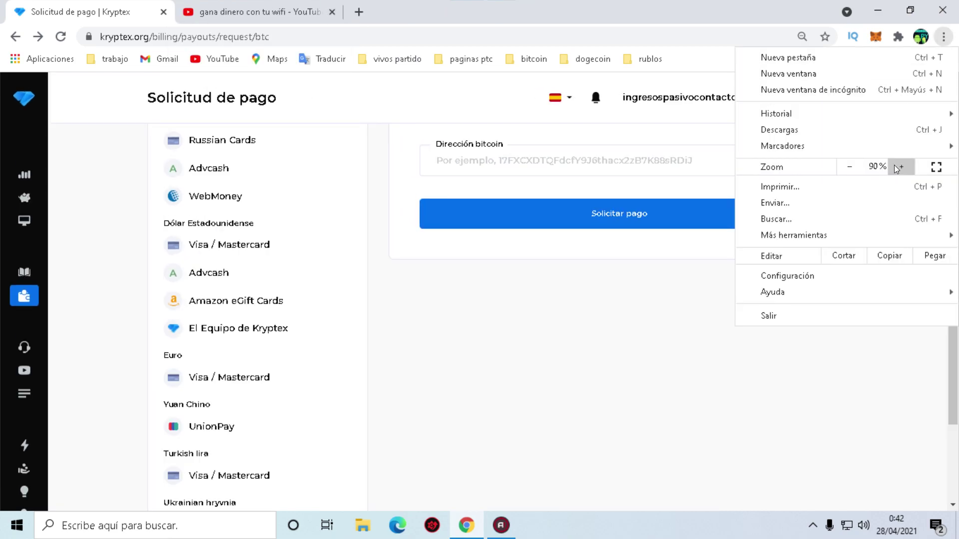
click(2, 448)
Open the Best GPUs for Mining ranking again and return to the payout request page.
click(23, 351)
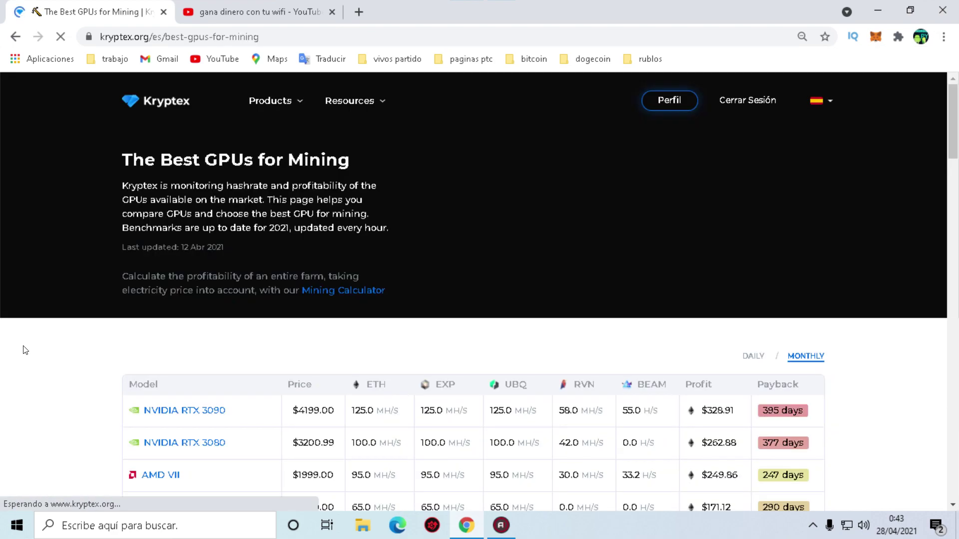
scroll(25, 350, down, 4)
click(16, 37)
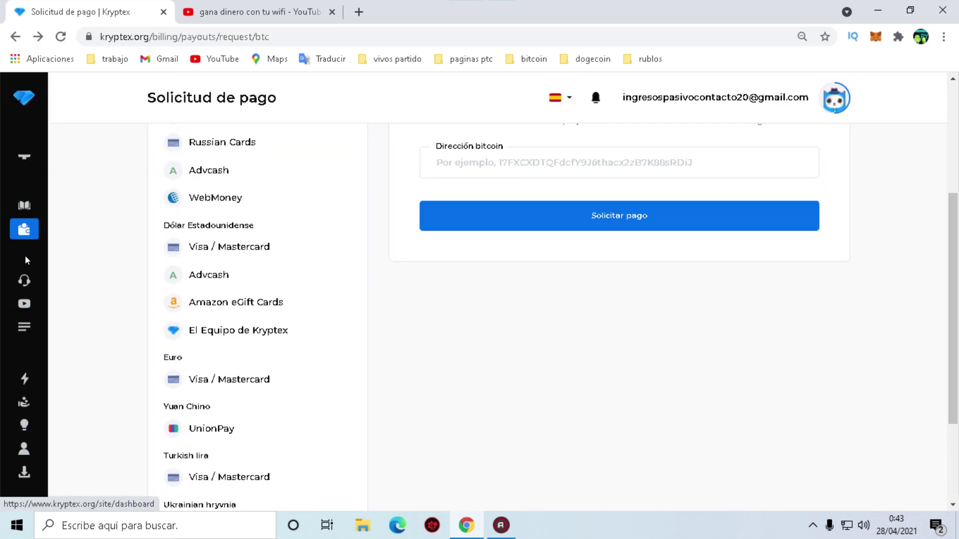
scroll(28, 299, down, 1)
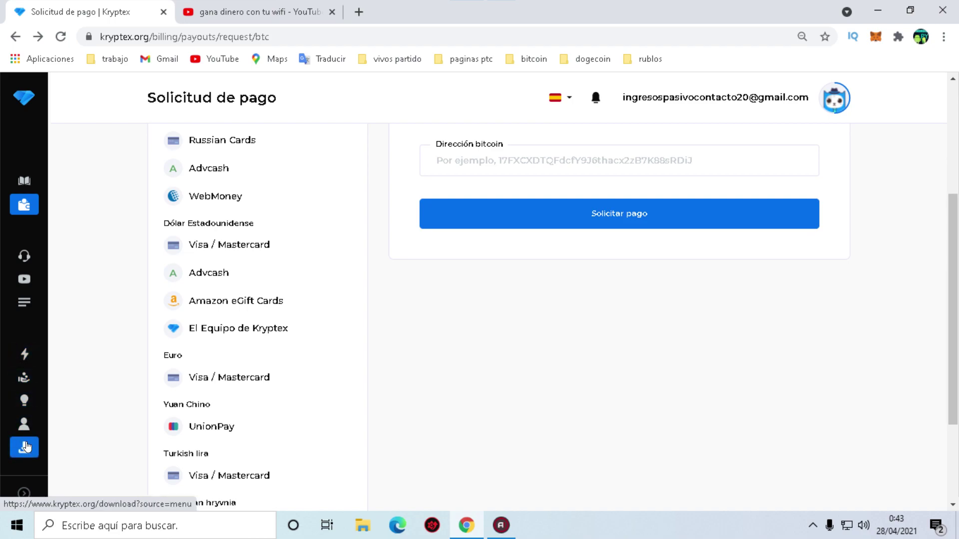
Download the Kryptex installer and open the Hardware overview page.
click(14, 452)
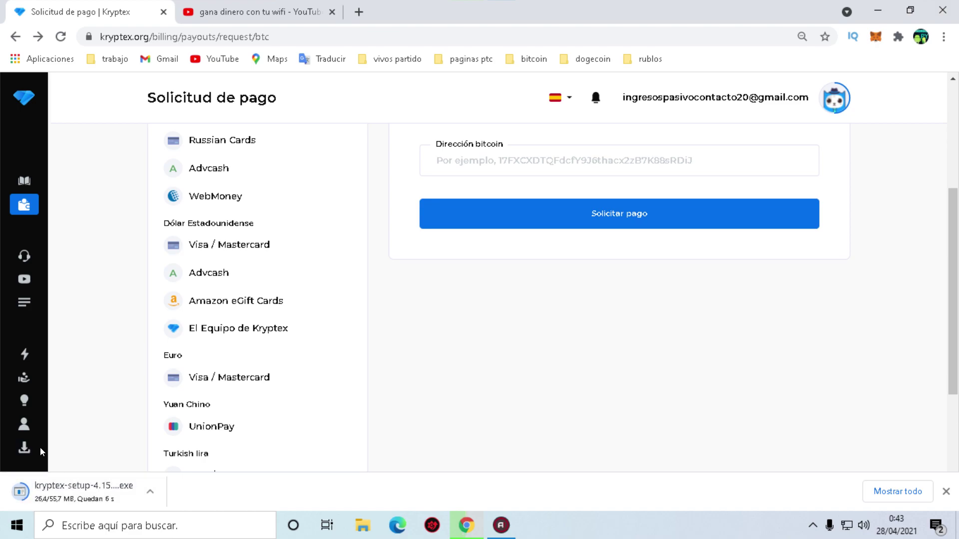
scroll(22, 370, up, 5)
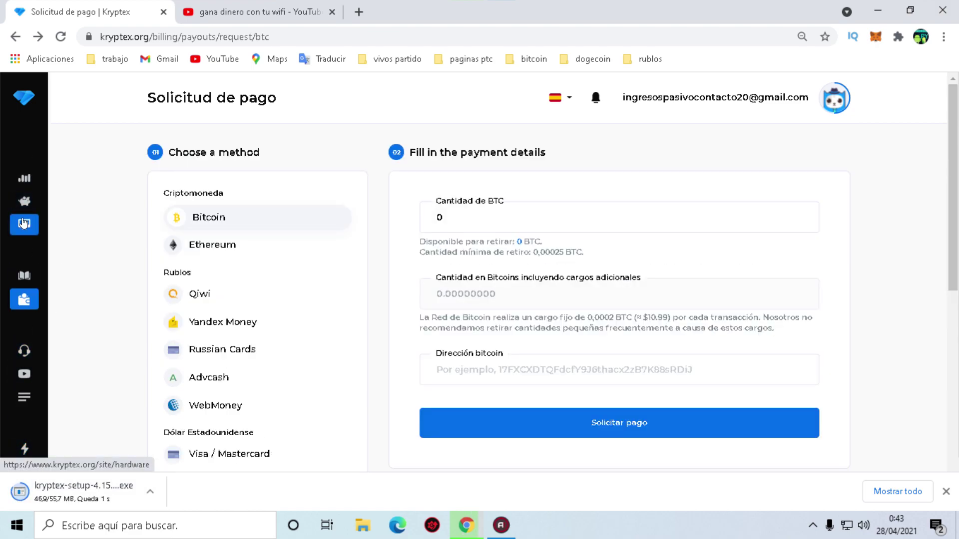
click(24, 224)
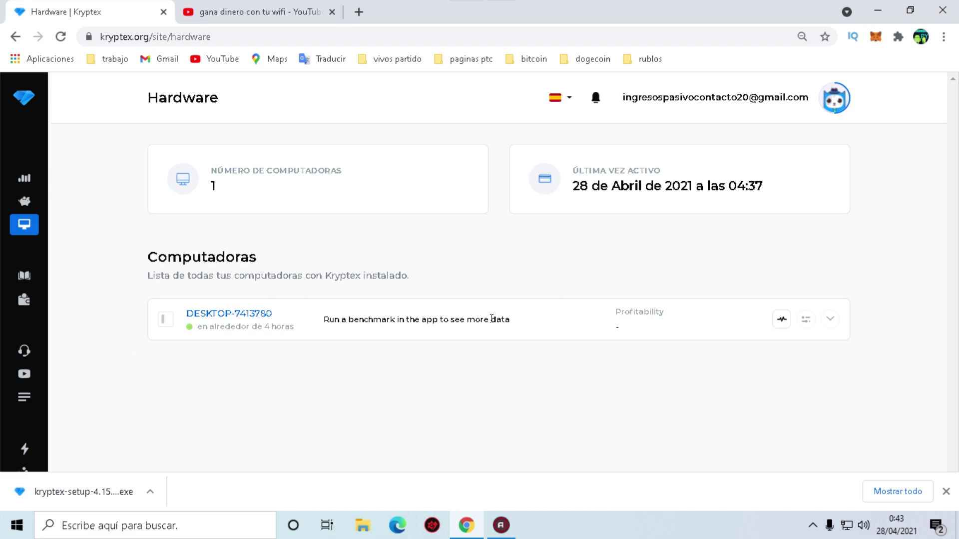
Open the downloaded kryptex-setup-4.15.15 (1).exe file from the download bar.
scroll(20, 349, down, 3)
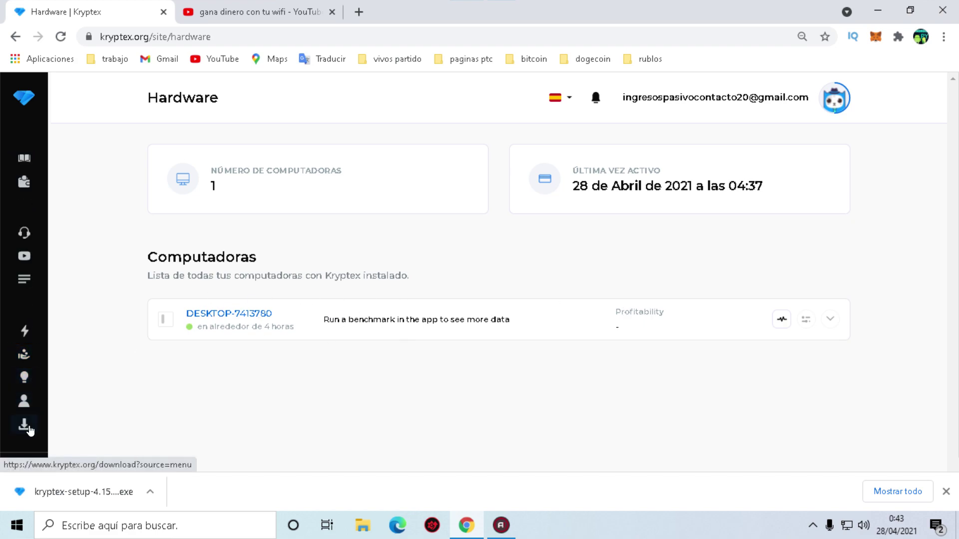
scroll(27, 430, up, 3)
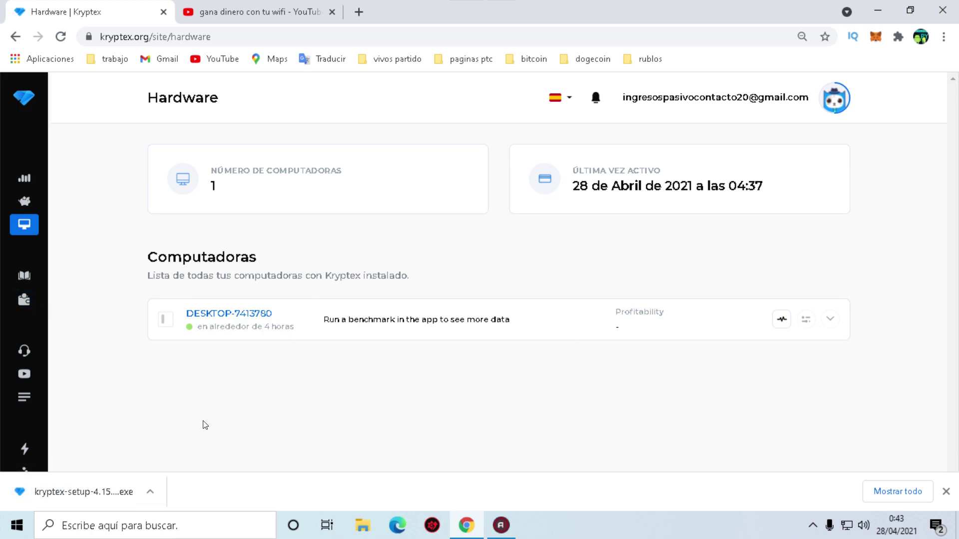
click(93, 494)
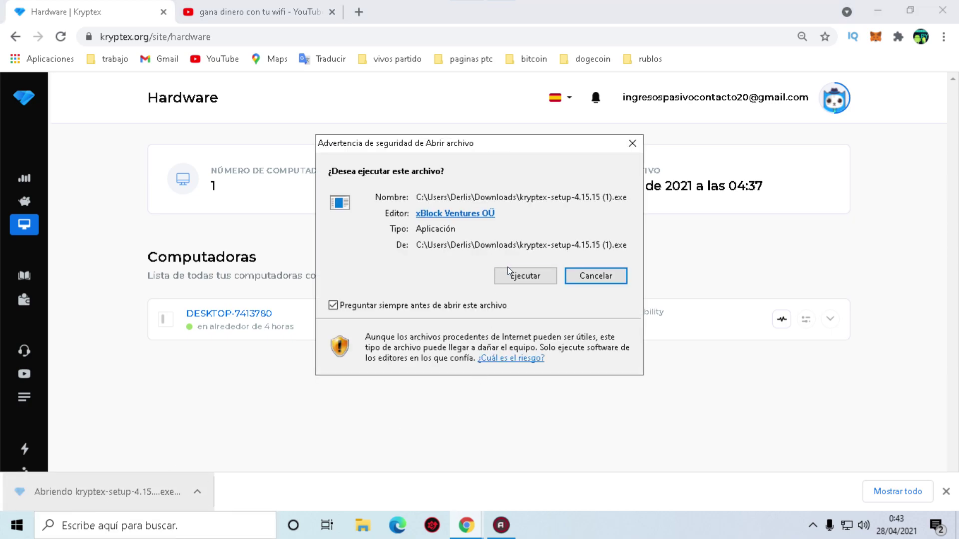
Run the kryptex-setup installer, let it finish, and launch Kryptex from the system tray.
click(507, 270)
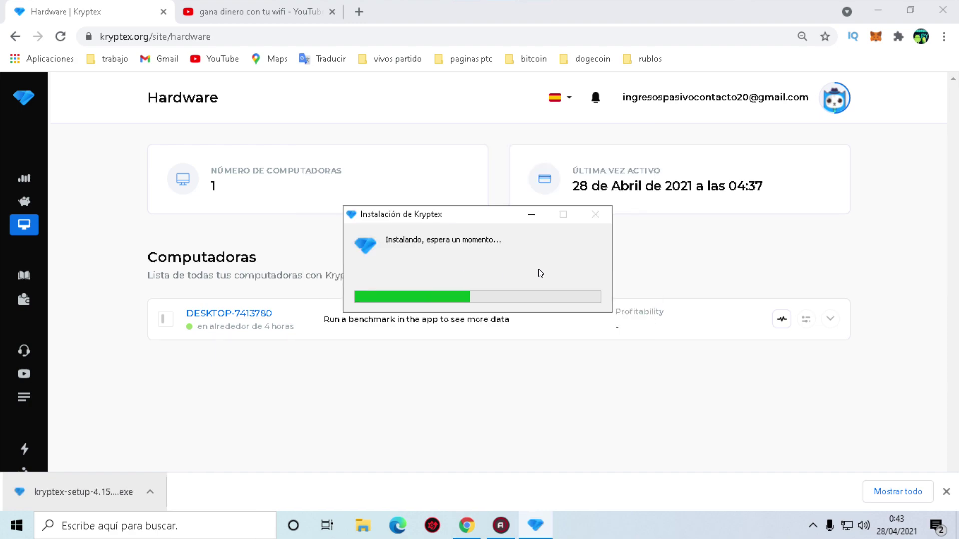
drag(440, 218, 402, 157)
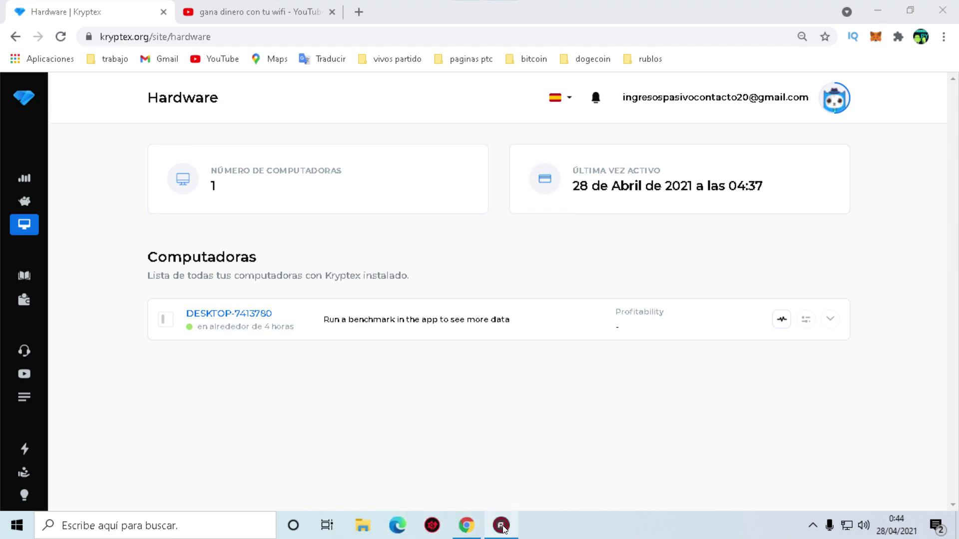
click(517, 284)
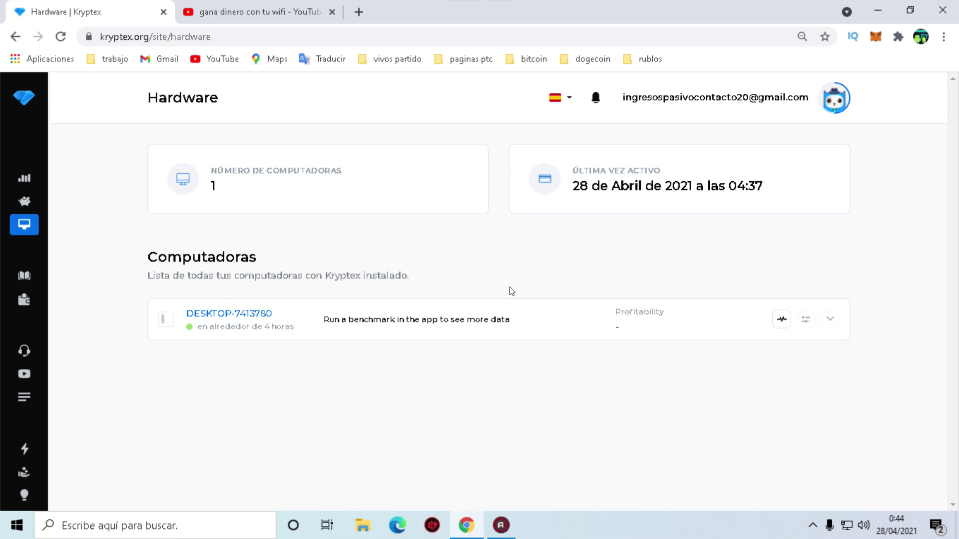
click(812, 525)
click(811, 525)
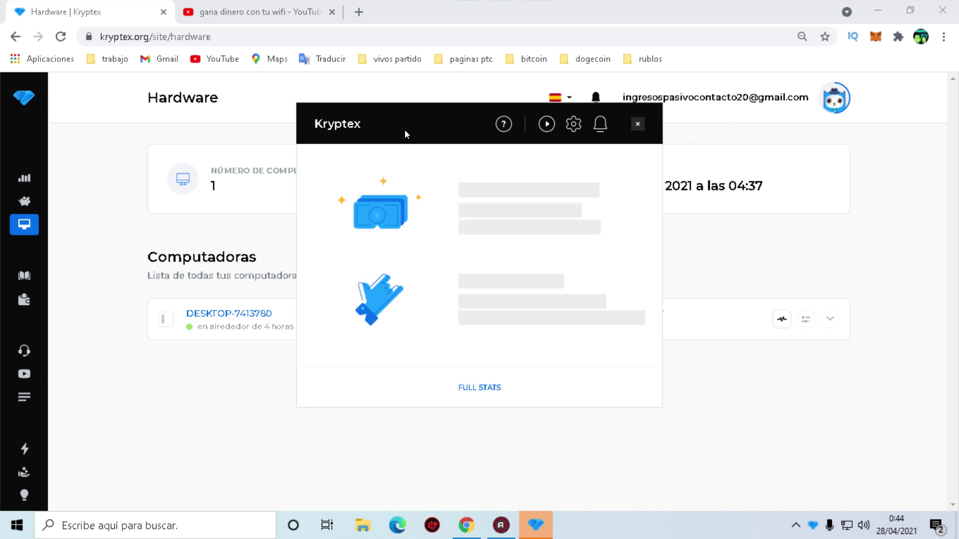
Enter the account e-mail address and password in the app's Sign In form and submit.
click(516, 214)
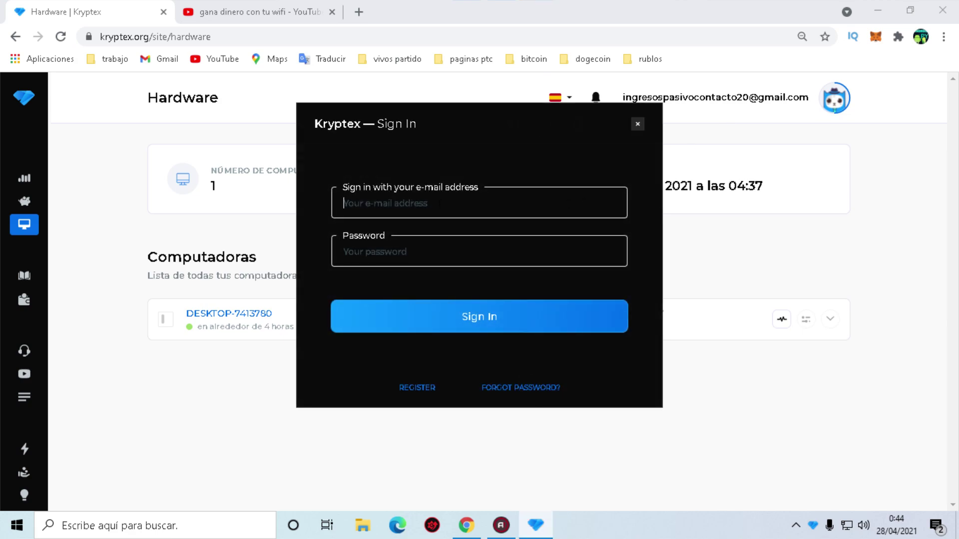
click(390, 132)
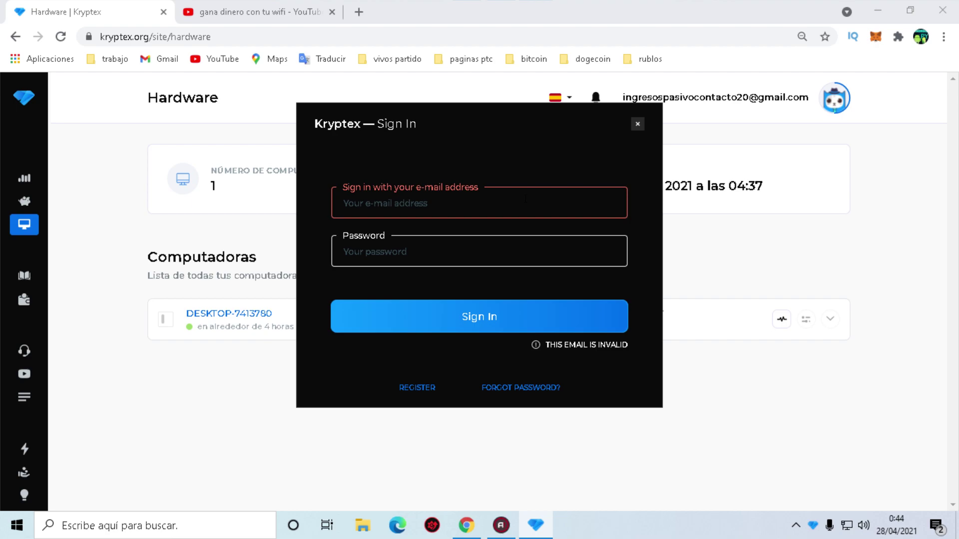
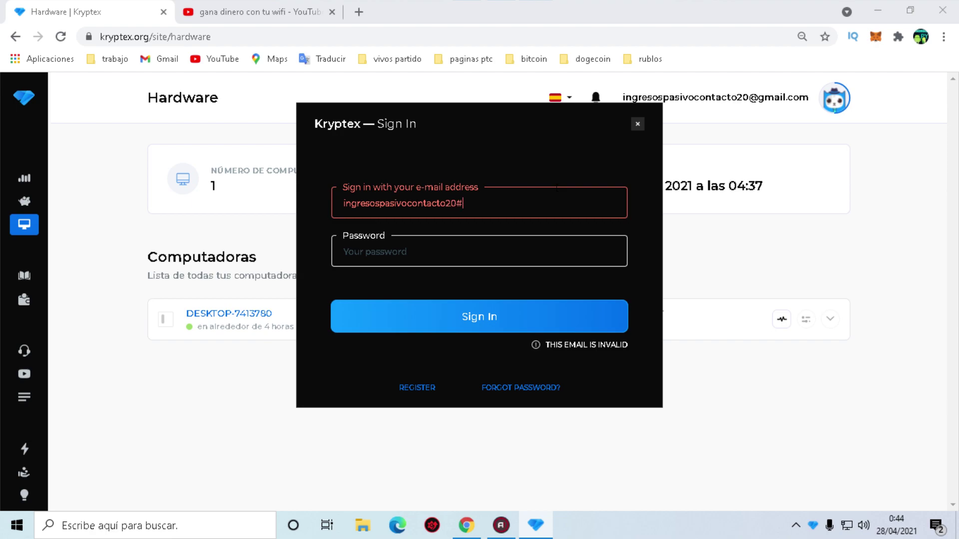
click(569, 239)
text(*******)
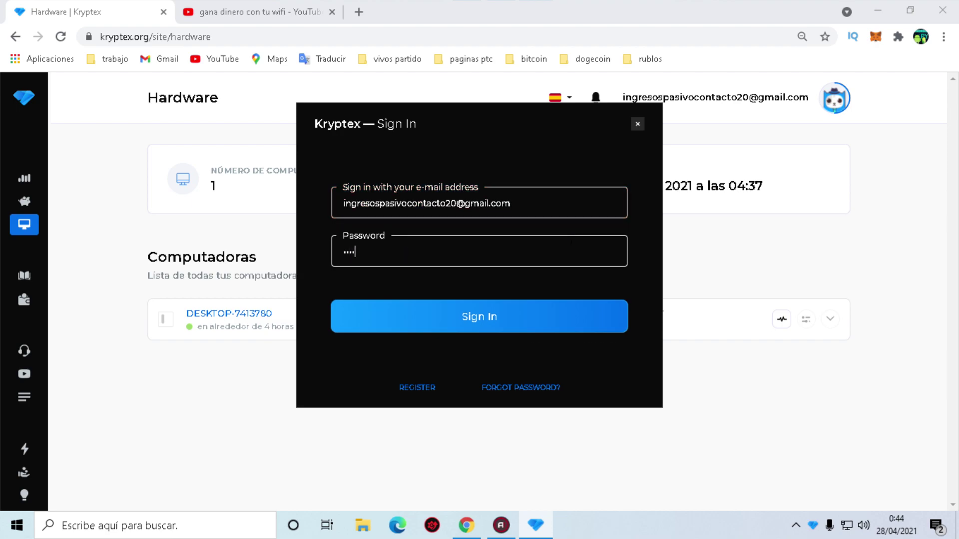
key(BackSpace)
text(*******)
key(ctrl+a)
text(*)
key(BackSpace)
text(**)
click(468, 313)
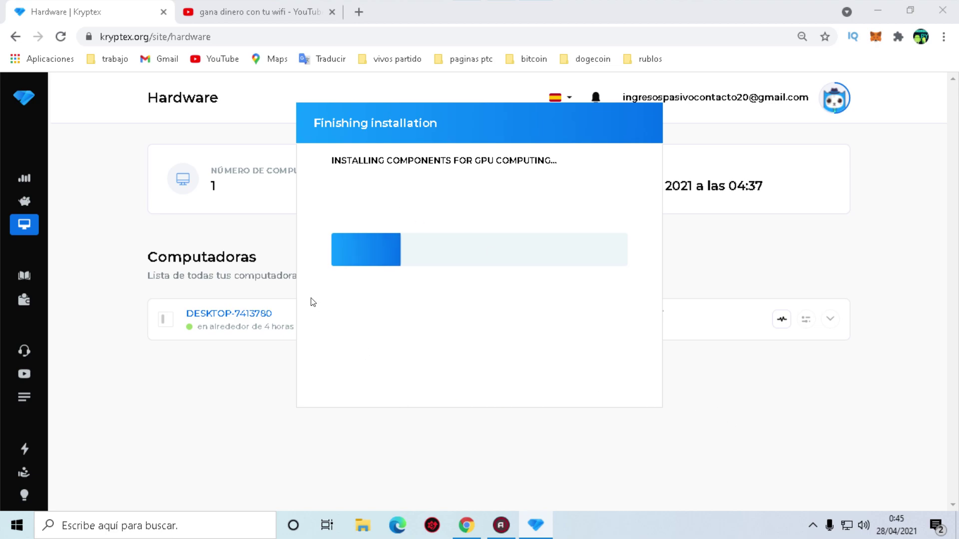
Wait for the GPU components to install until the app runs in Lite mode at $0.44 per month.
drag(458, 131, 481, 128)
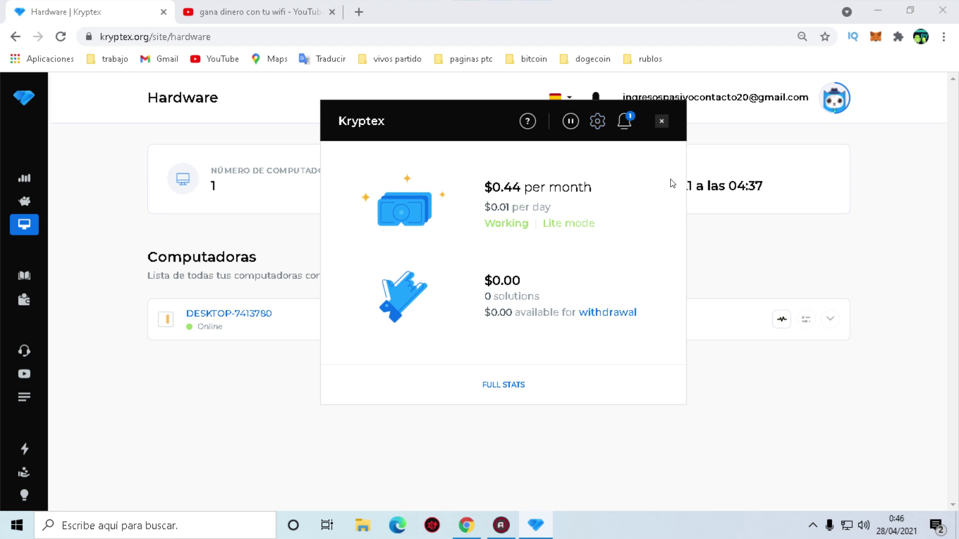
In the app settings' account section, set the language to Español.
drag(484, 108, 511, 94)
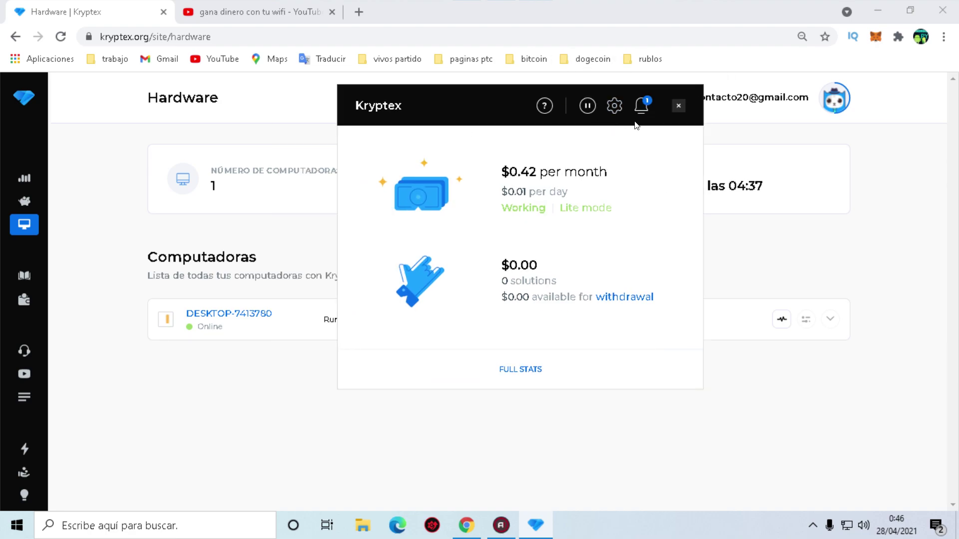
click(615, 106)
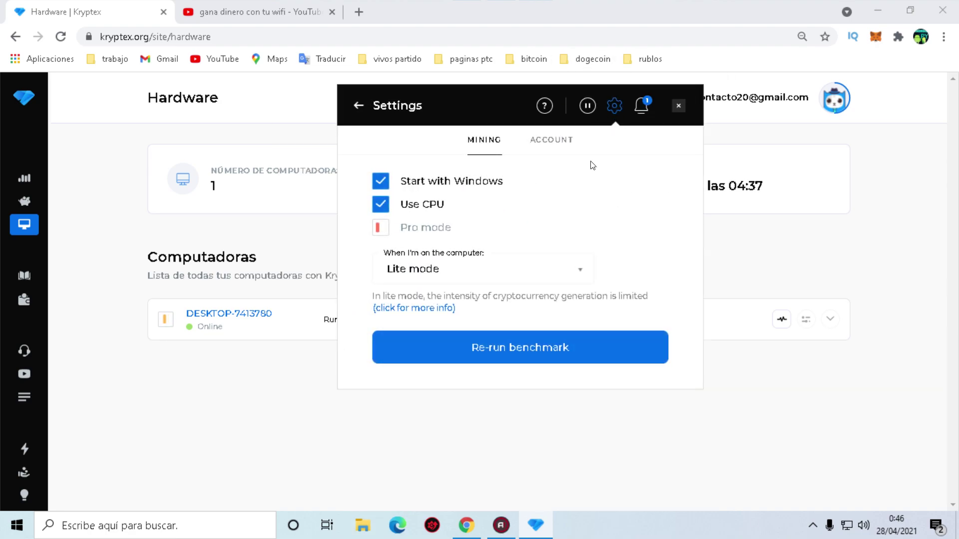
click(539, 149)
click(466, 310)
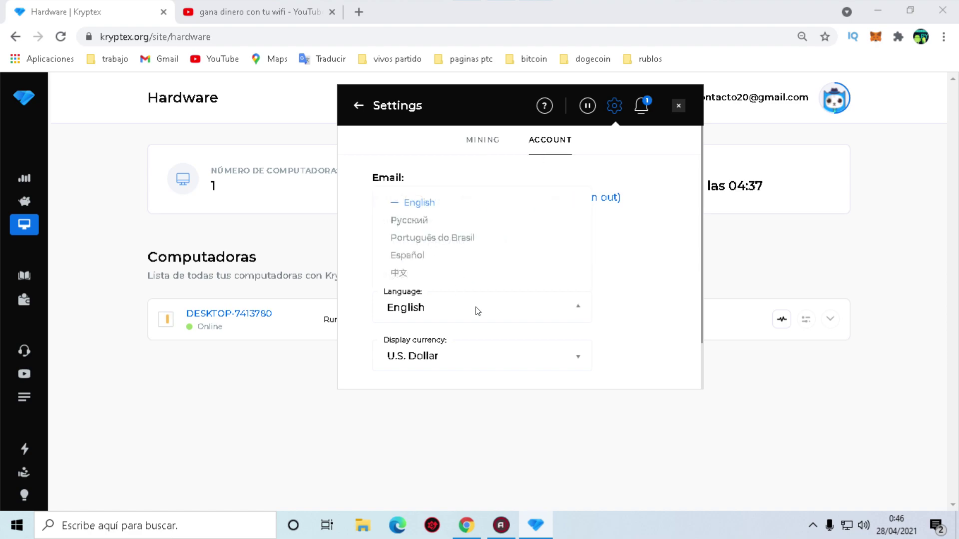
click(387, 257)
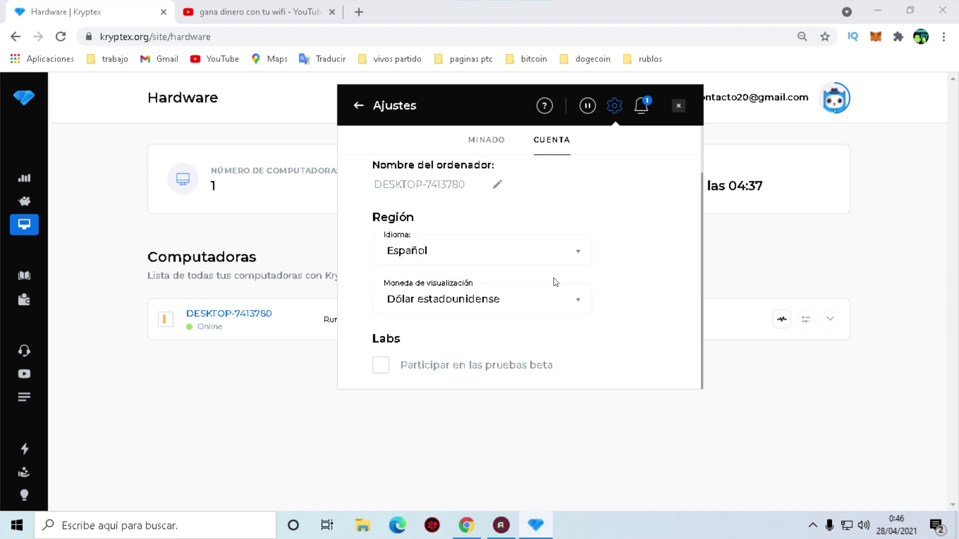
scroll(534, 263, down, 1)
scroll(556, 257, up, 1)
scroll(502, 296, down, 1)
scroll(482, 334, up, 1)
scroll(602, 198, down, 1)
Check the display currency list and leave it on US dollar.
click(479, 306)
click(475, 304)
click(475, 305)
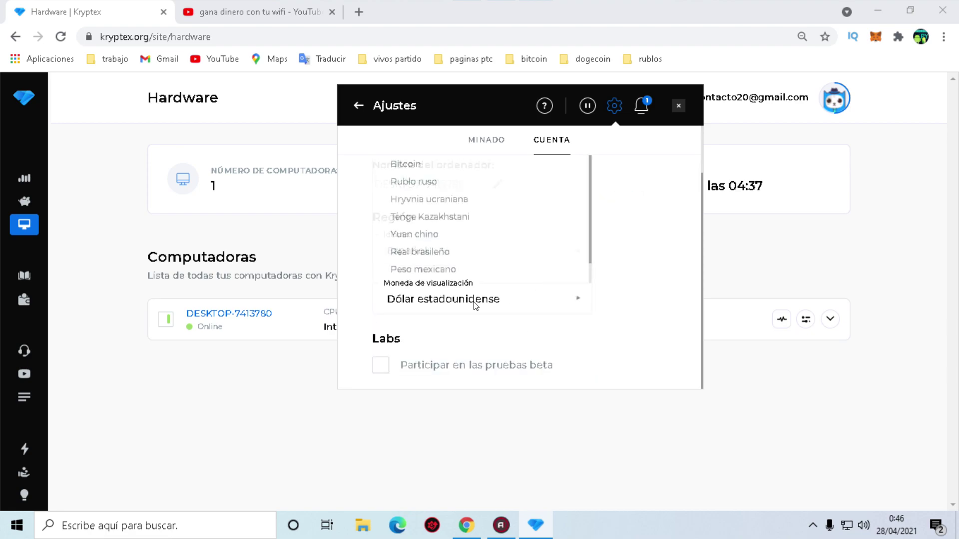
scroll(441, 243, down, 1)
scroll(430, 235, up, 3)
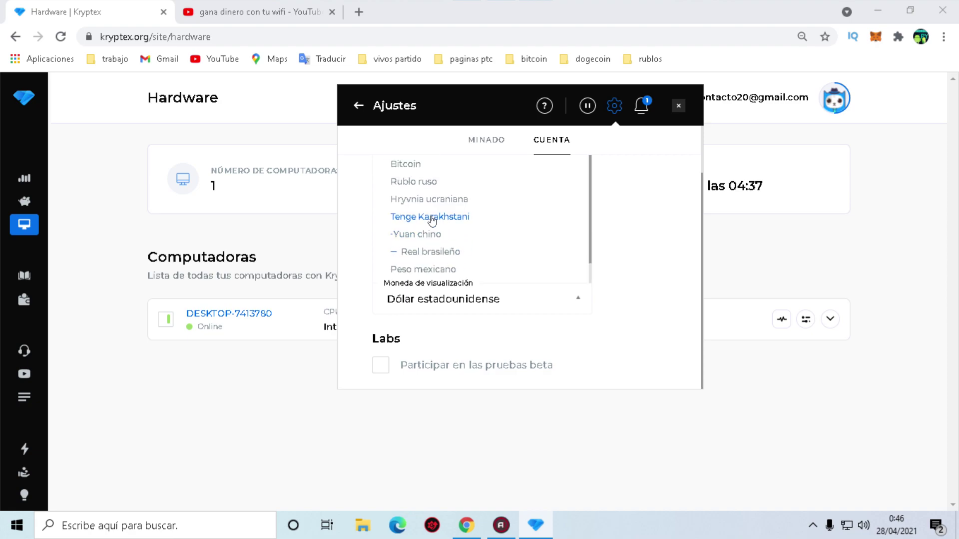
scroll(542, 292, down, 1)
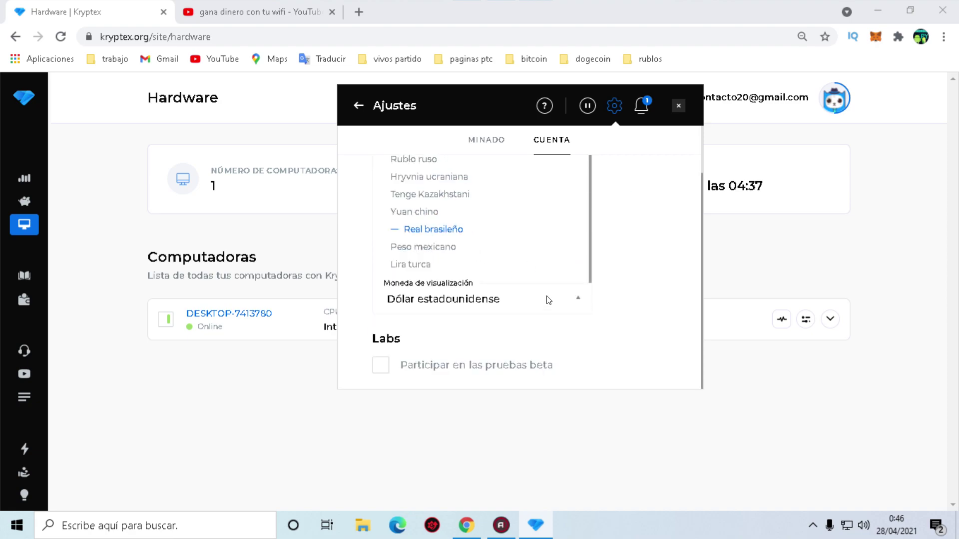
scroll(495, 294, up, 1)
click(586, 322)
scroll(574, 324, down, 1)
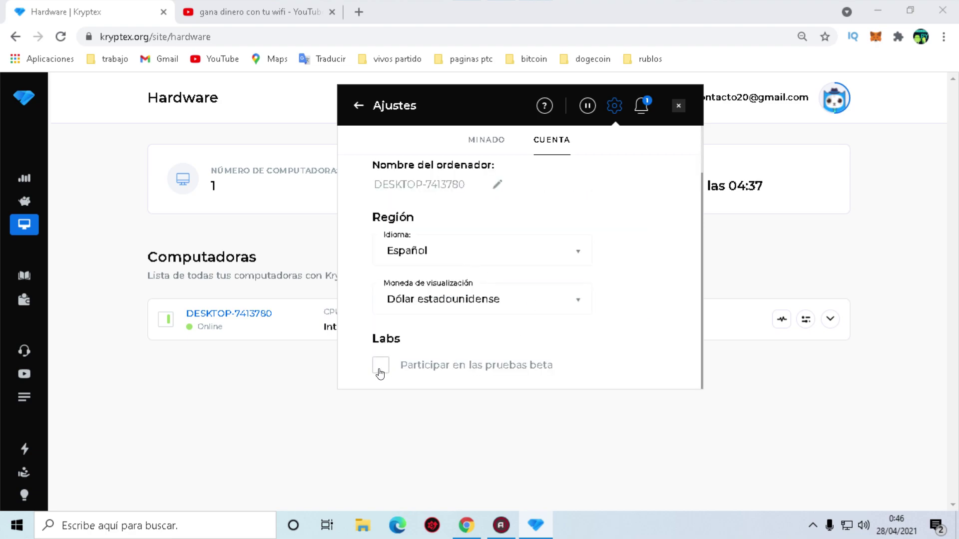
scroll(556, 275, up, 1)
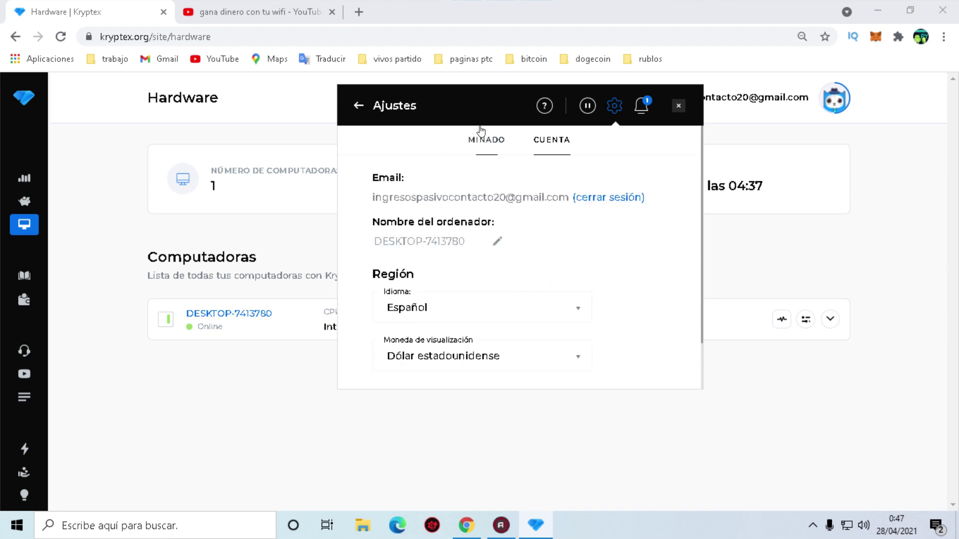
In mining settings, keep Modo ligero as the mining mode and tick the Pro mode checkbox.
click(501, 144)
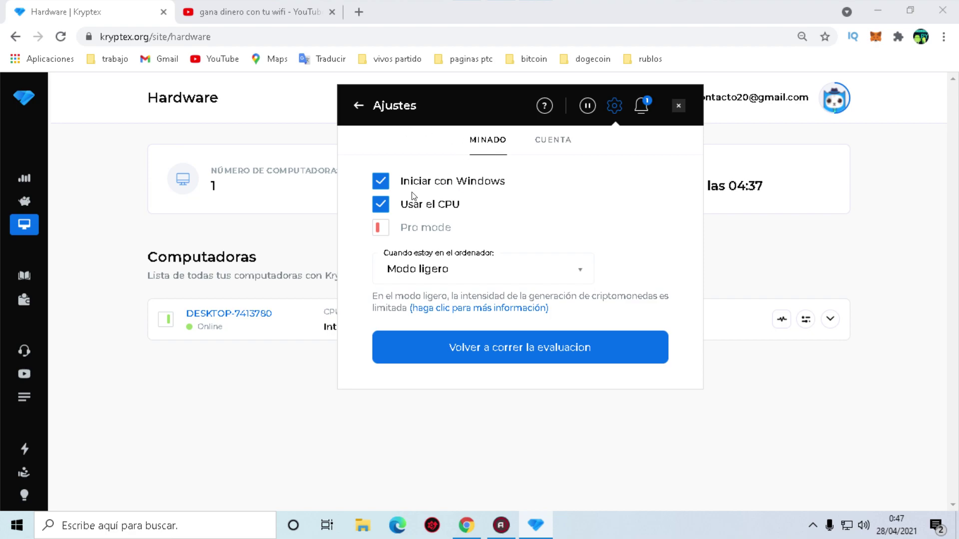
drag(440, 104, 399, 64)
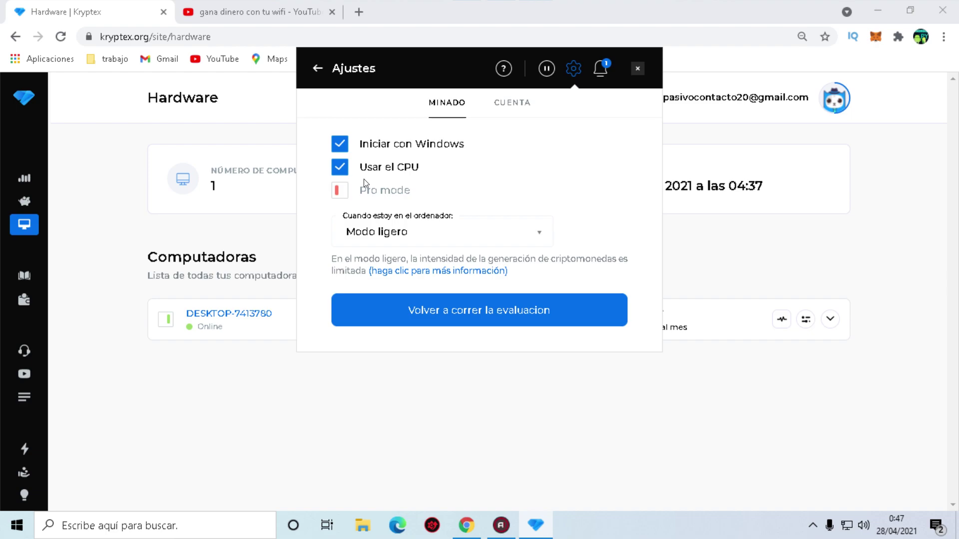
click(487, 231)
click(543, 233)
click(488, 234)
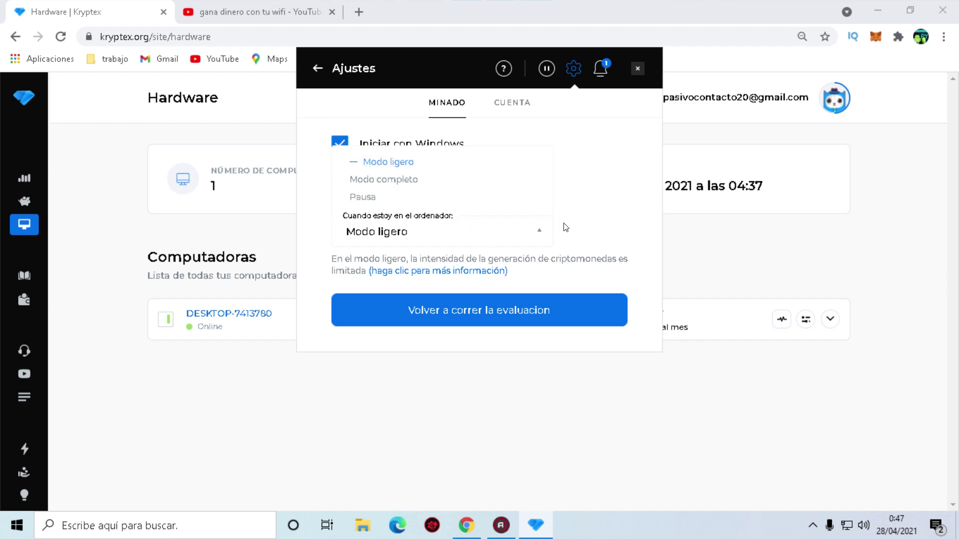
click(579, 227)
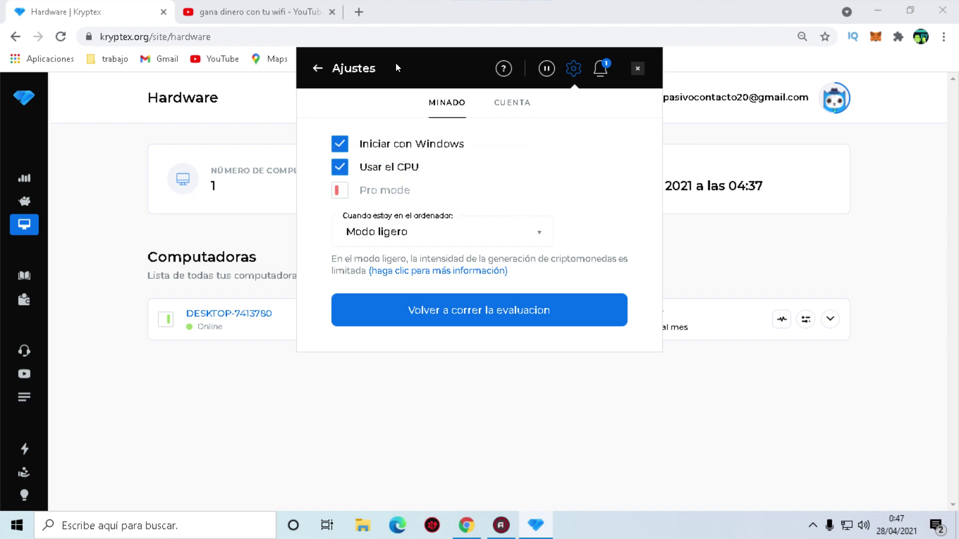
drag(393, 65, 458, 62)
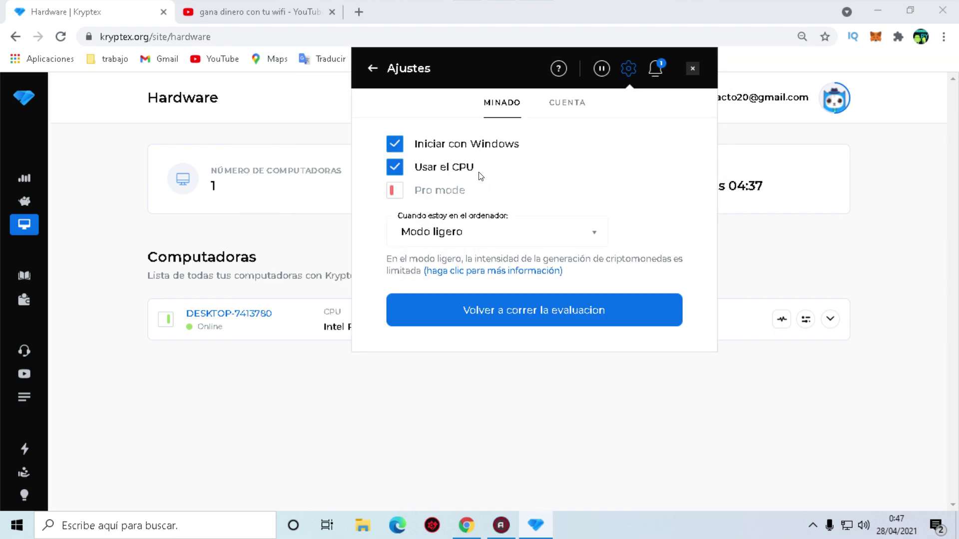
click(474, 231)
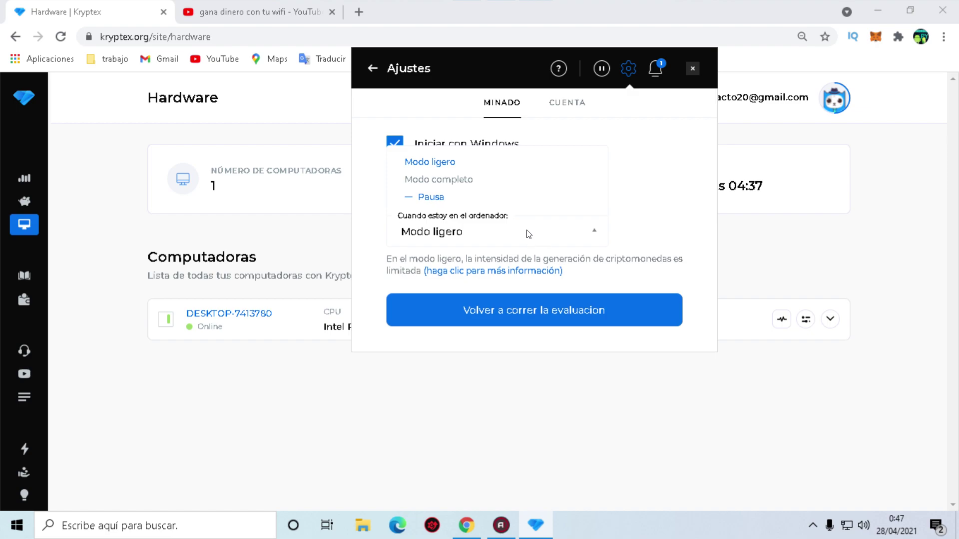
click(645, 178)
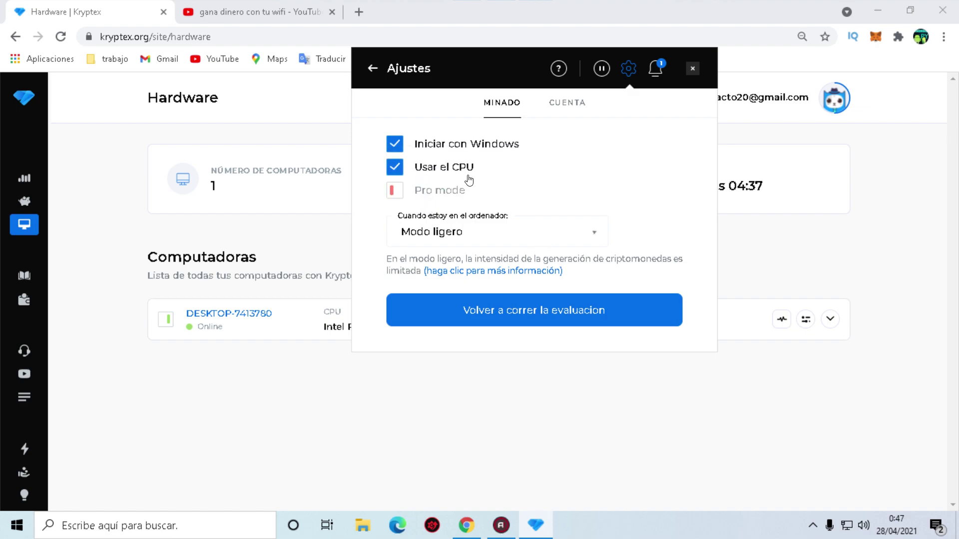
click(394, 190)
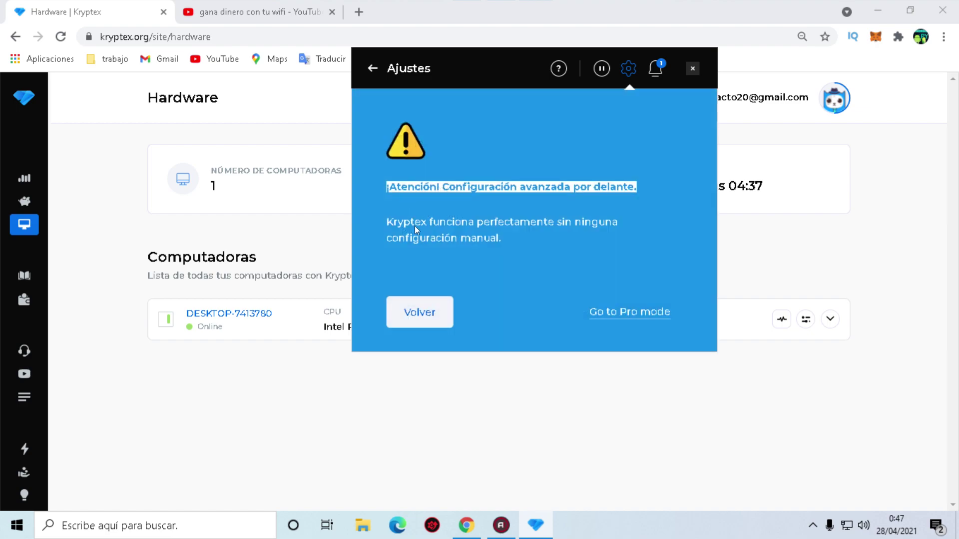
Confirm switching to Pro mode and look through the Pro mining settings.
click(634, 312)
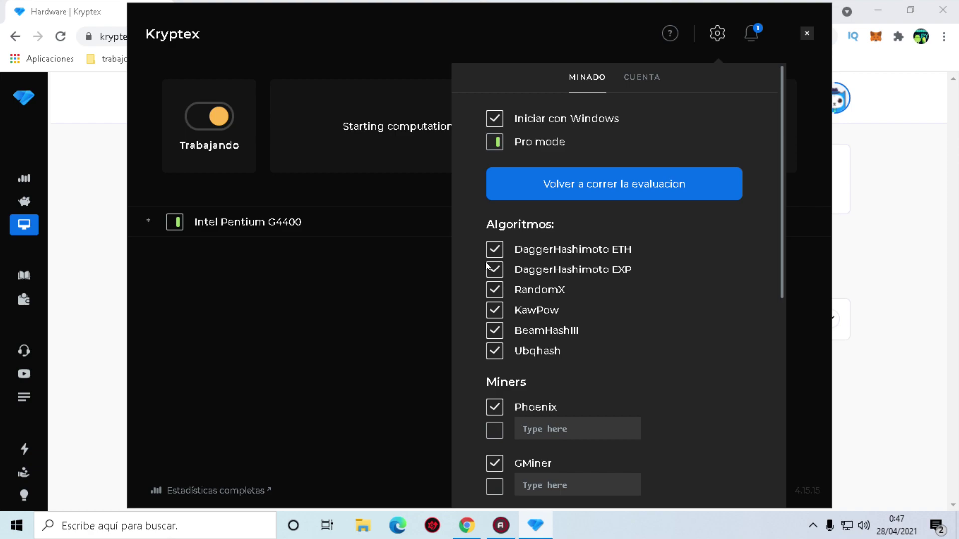
scroll(506, 283, down, 3)
scroll(506, 283, up, 3)
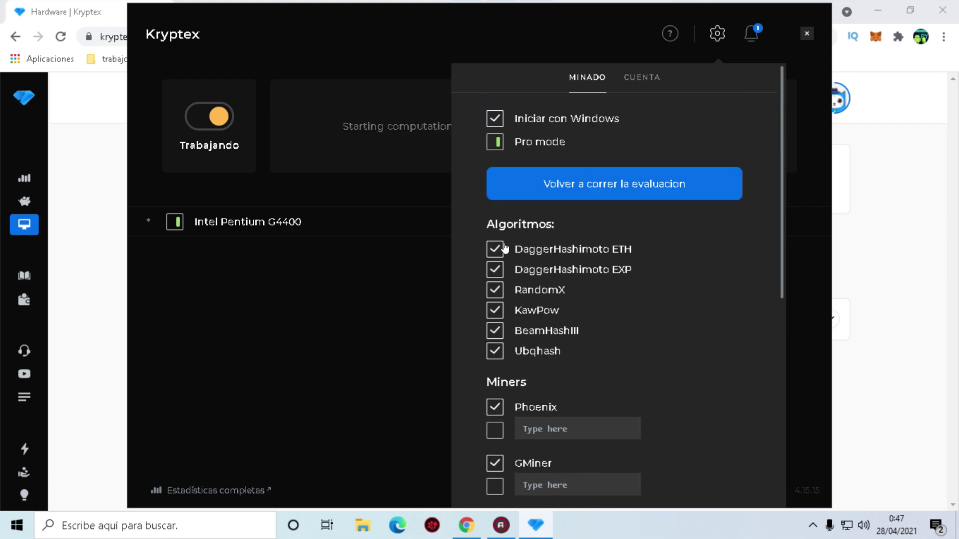
scroll(488, 409, down, 4)
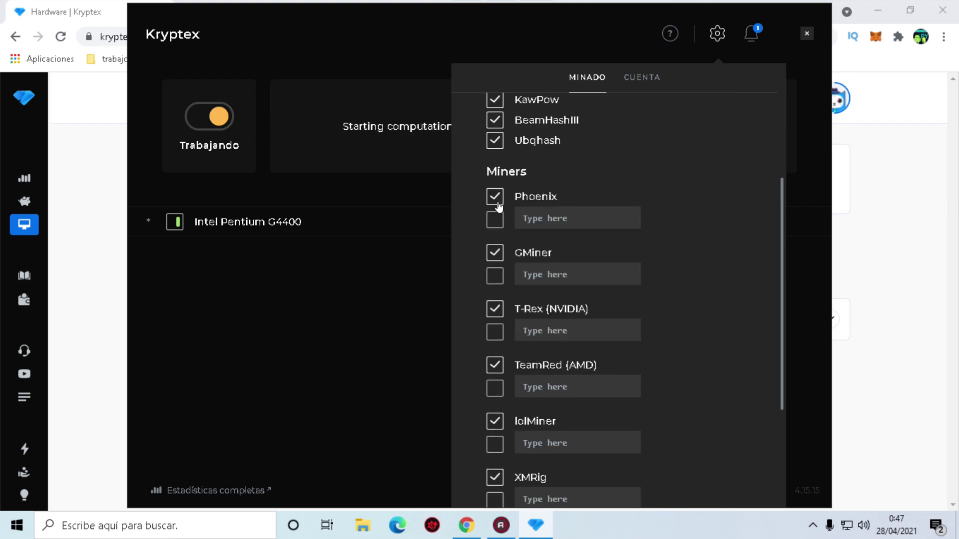
scroll(516, 288, down, 3)
scroll(539, 308, up, 2)
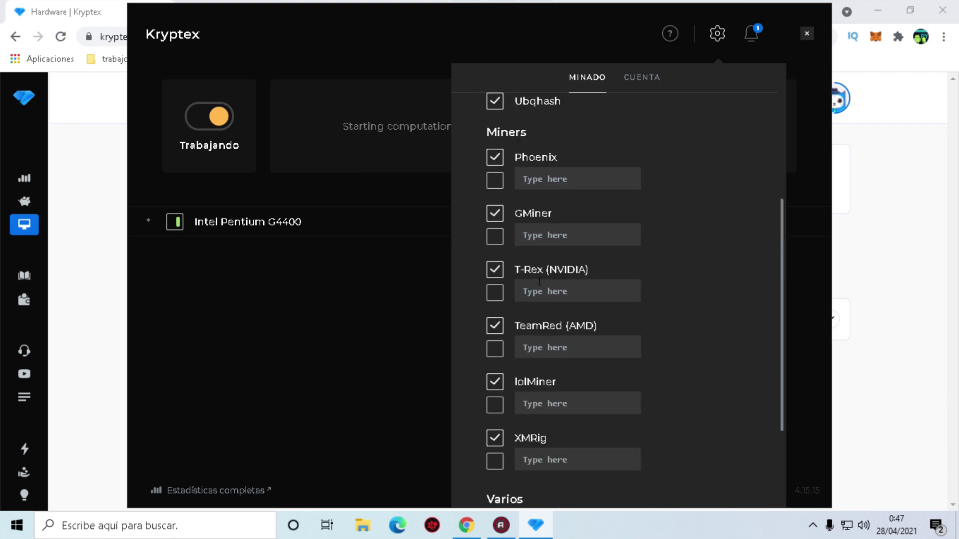
scroll(618, 296, down, 3)
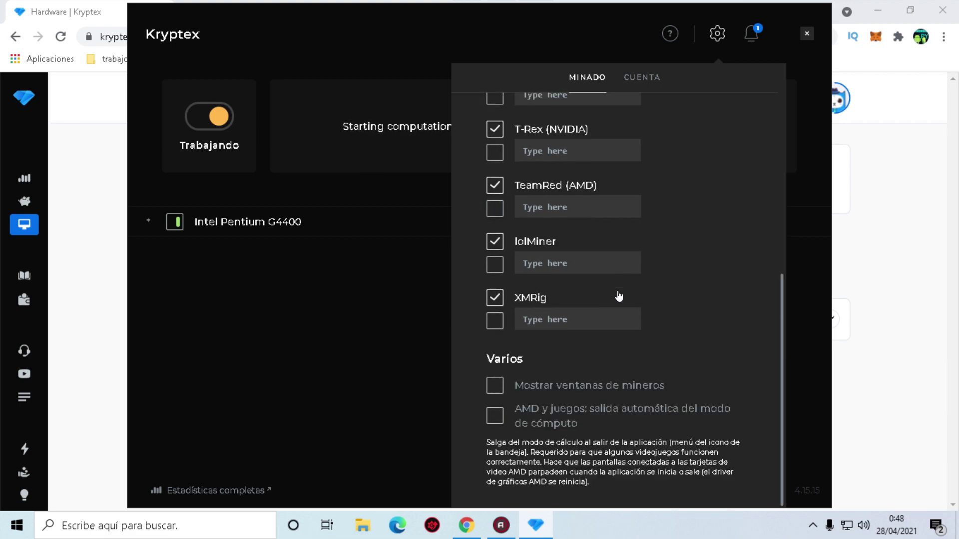
scroll(618, 297, up, 8)
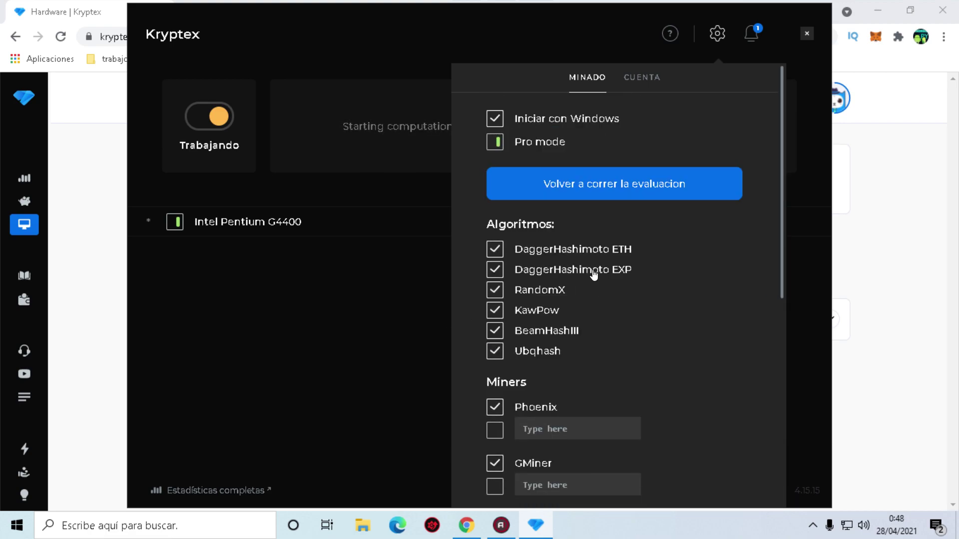
scroll(593, 275, down, 8)
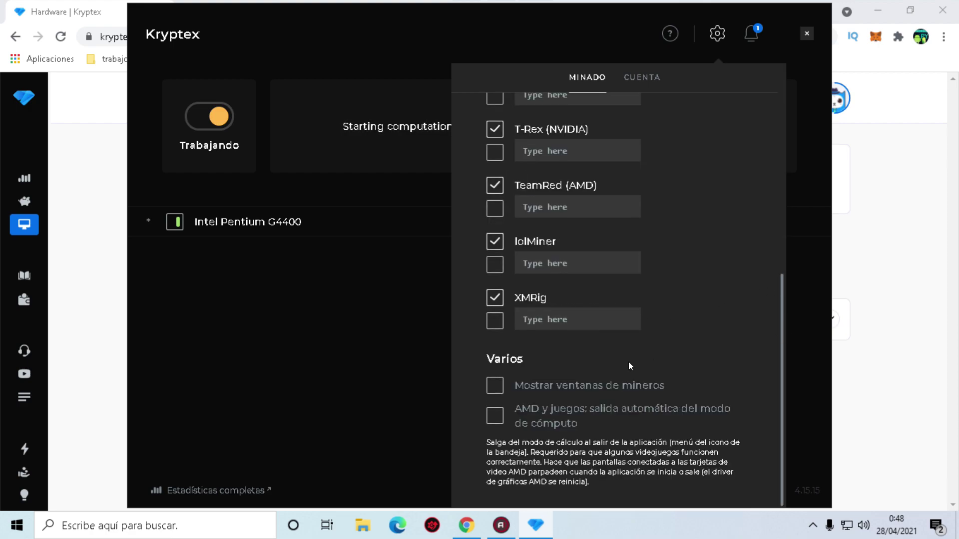
Turn on Mostrar ventanas de mineros, close the XMRig console, then turn it off again.
click(496, 387)
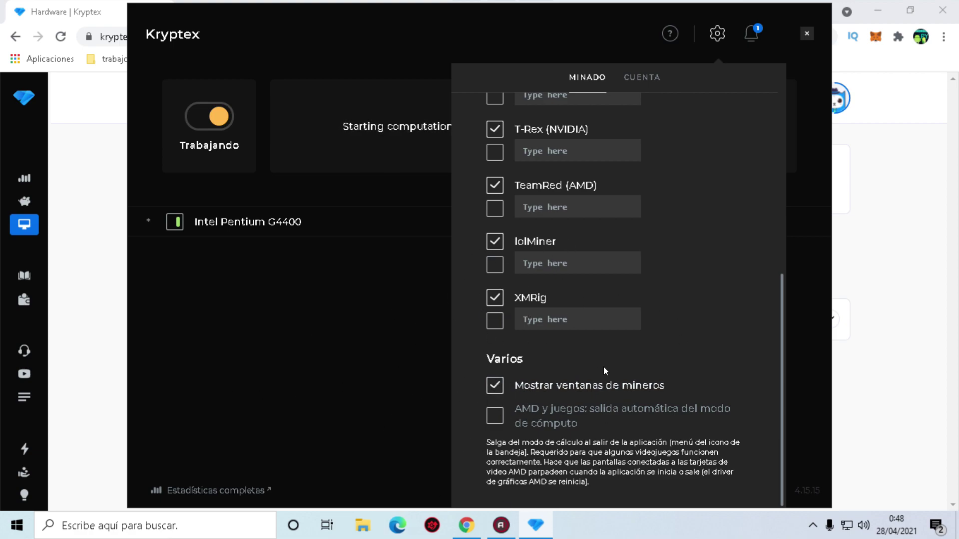
scroll(597, 282, up, 3)
scroll(485, 303, down, 3)
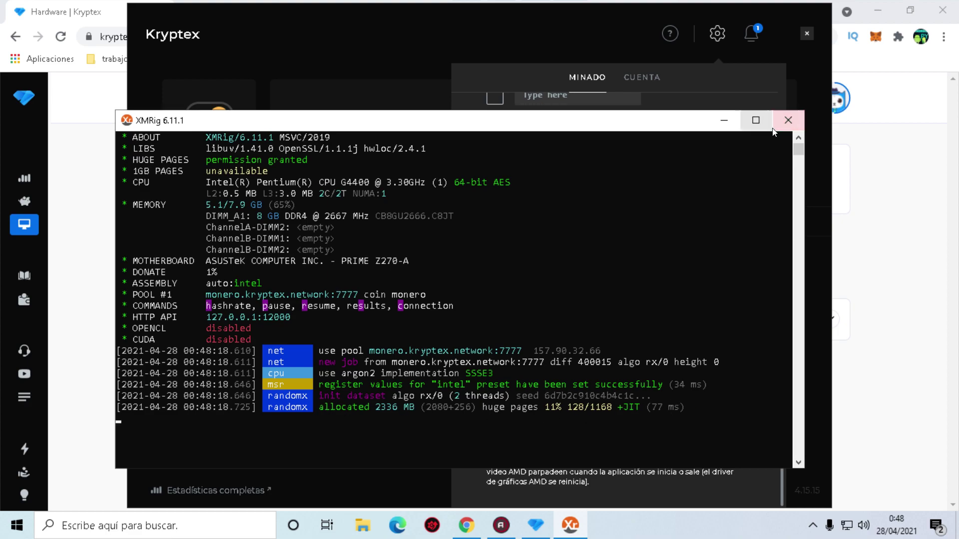
click(787, 122)
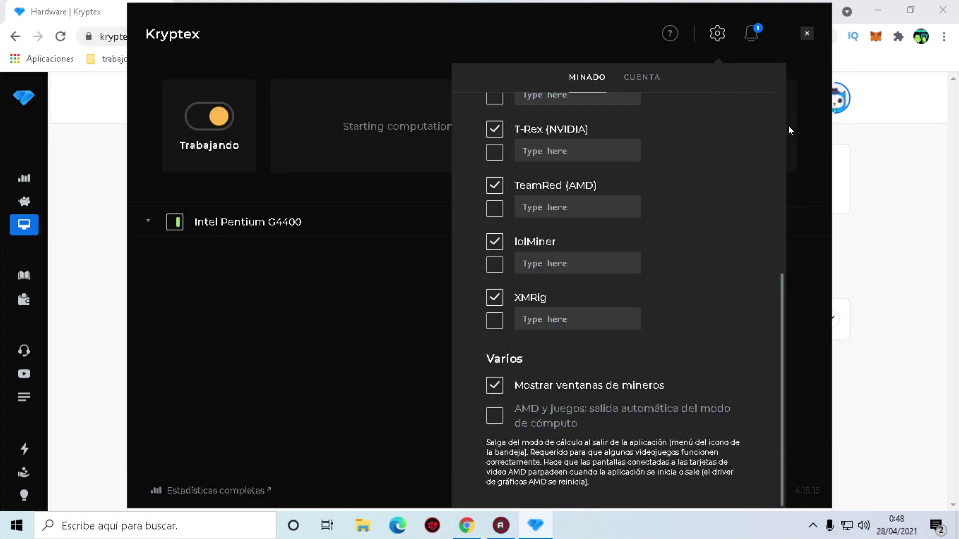
click(495, 385)
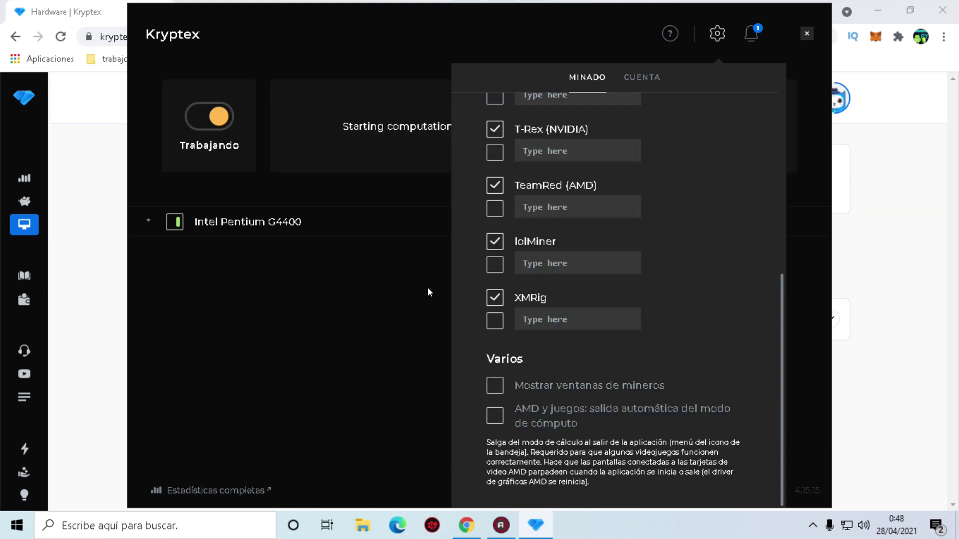
Close the mining settings and disable mining on the Intel Pentium G4400.
scroll(493, 391, up, 8)
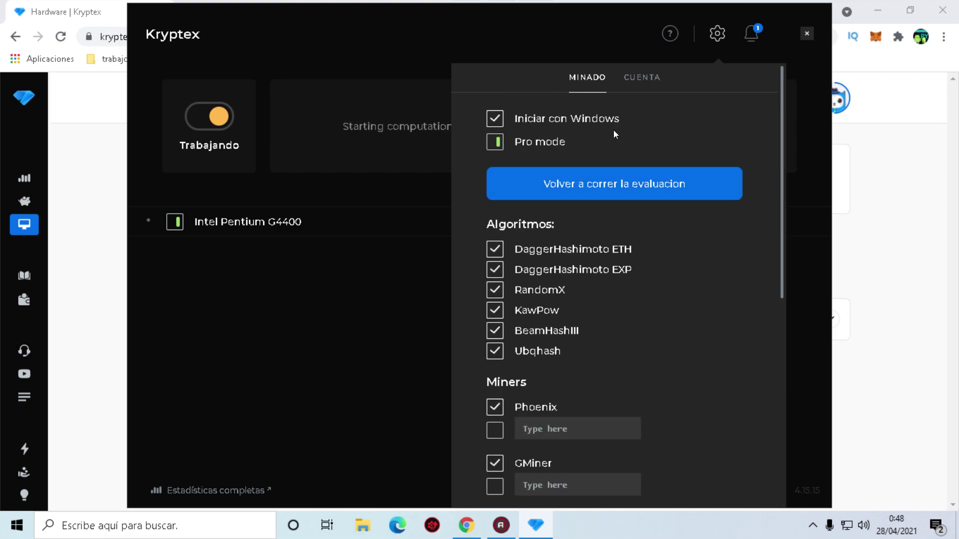
click(183, 228)
click(179, 225)
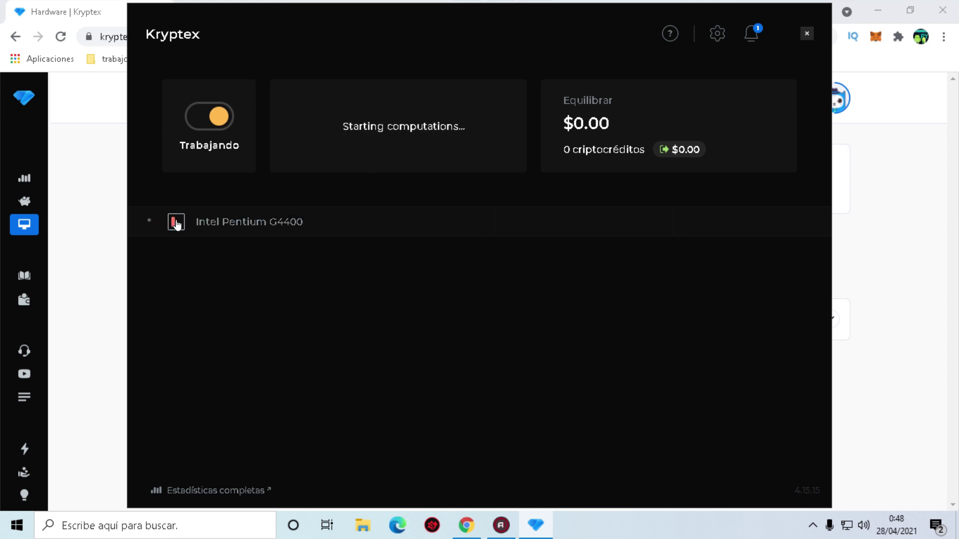
Tick the Intel Pentium G4400 back on, then close the Kryptex window with its ×.
click(176, 223)
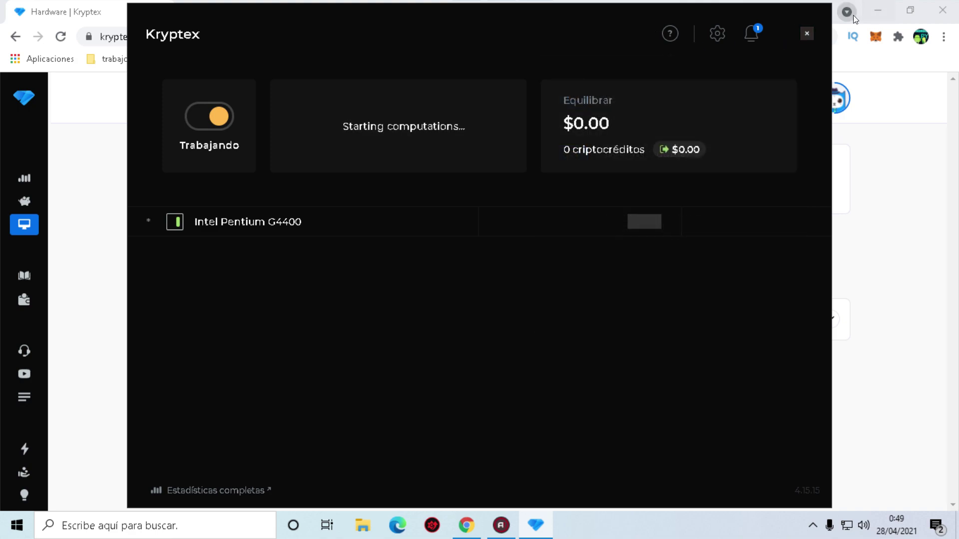
click(806, 34)
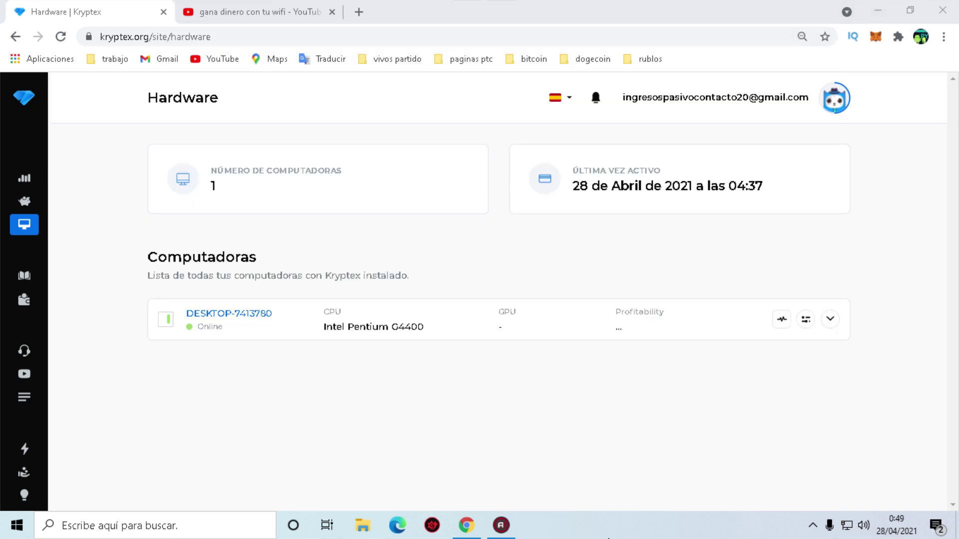
Go to the Tablero dashboard page.
click(24, 178)
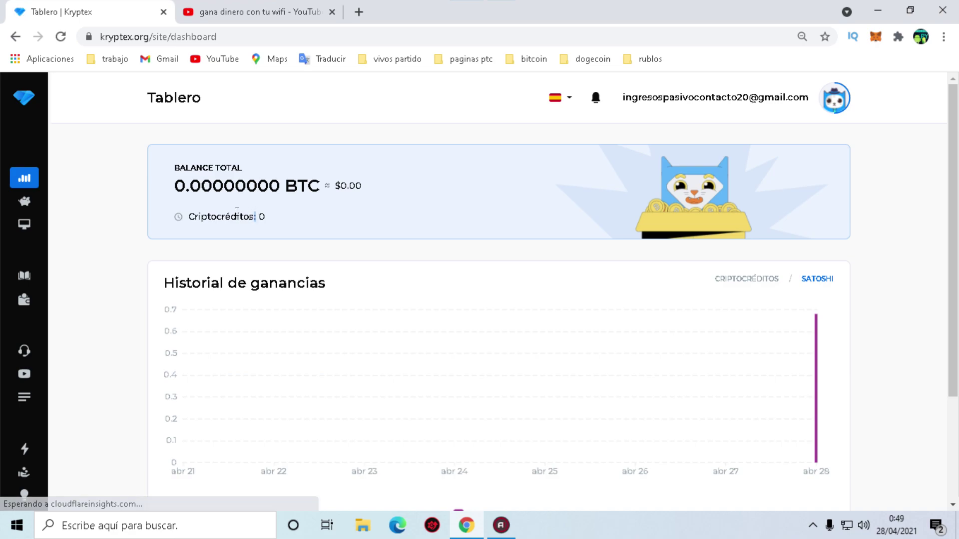
drag(256, 213, 172, 216)
click(223, 217)
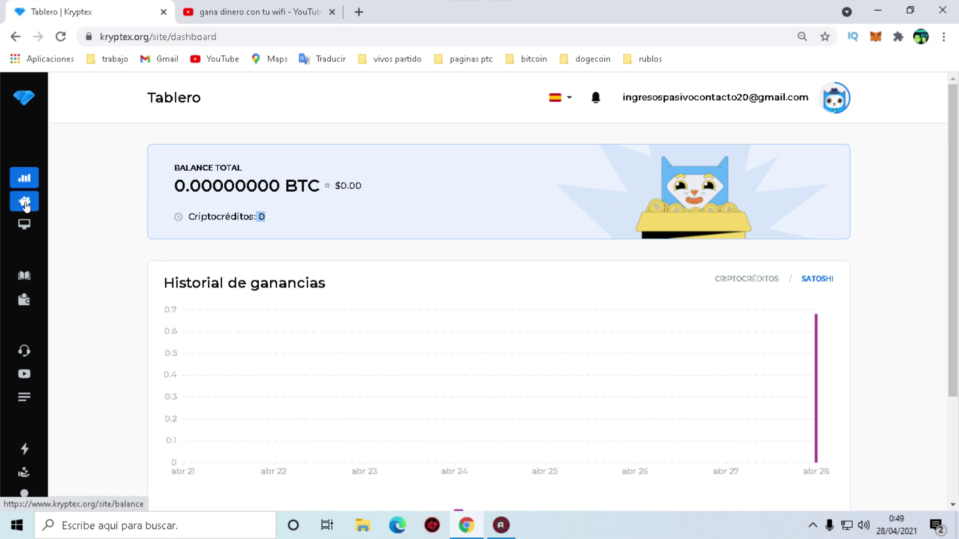
Open the Balance page and browse the zero credits, earnings and withdrawals.
click(26, 205)
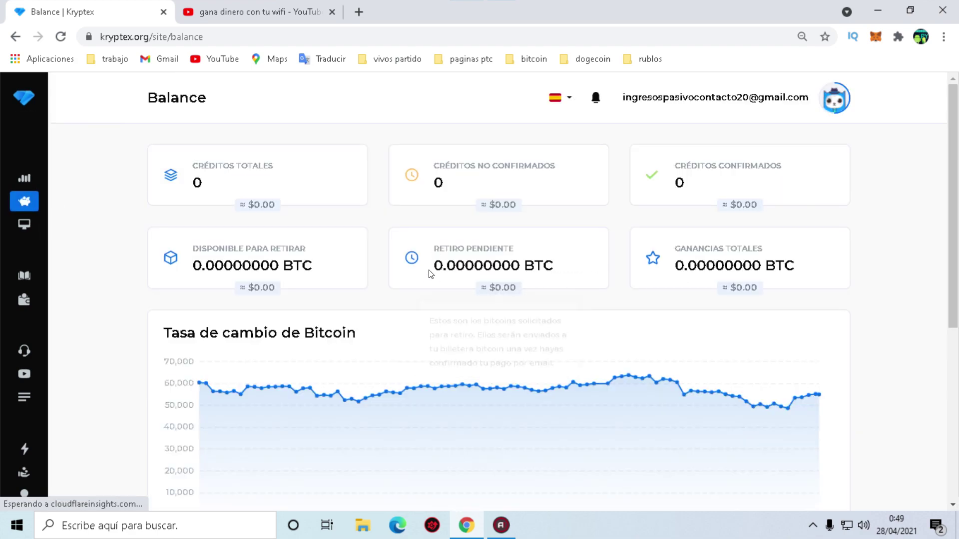
scroll(649, 265, down, 3)
scroll(695, 262, up, 3)
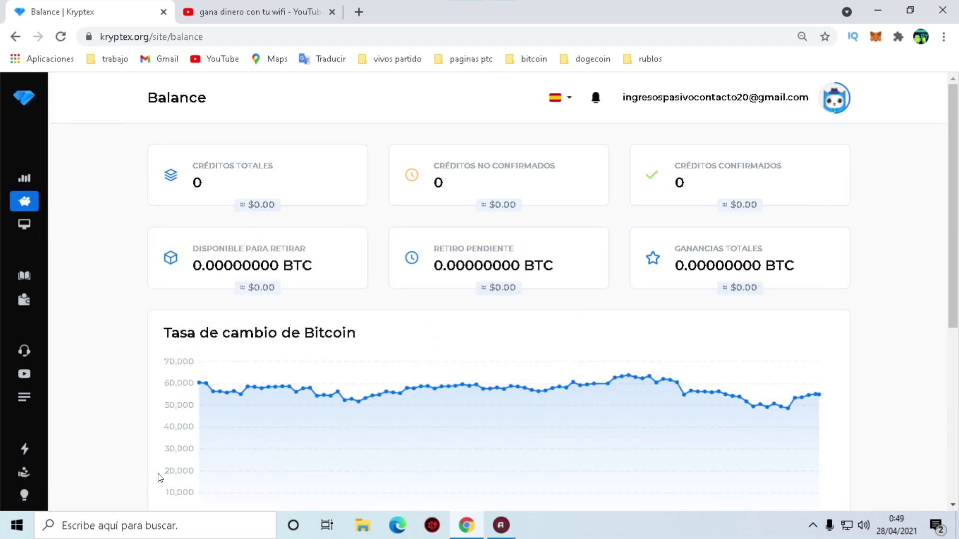
scroll(468, 296, down, 4)
scroll(347, 278, up, 3)
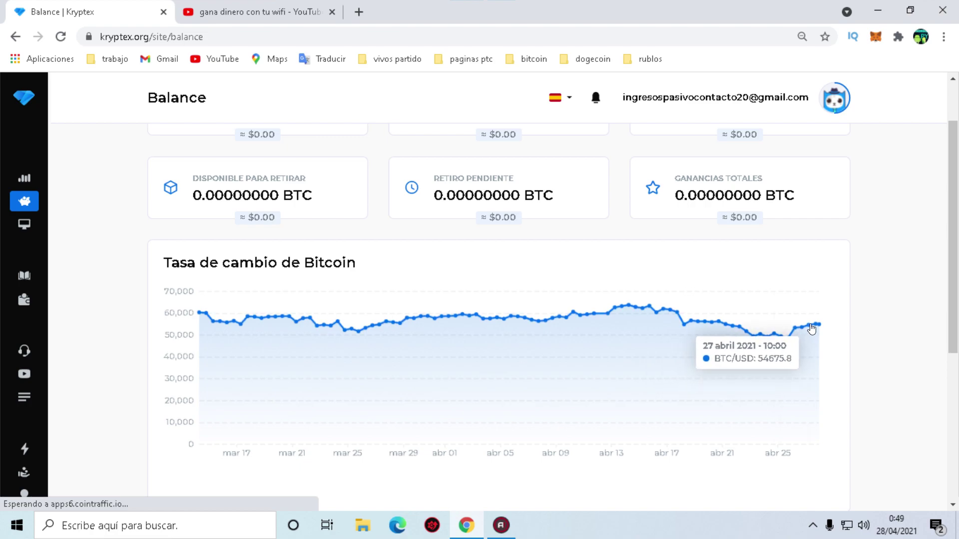
scroll(616, 368, down, 1)
scroll(416, 279, down, 1)
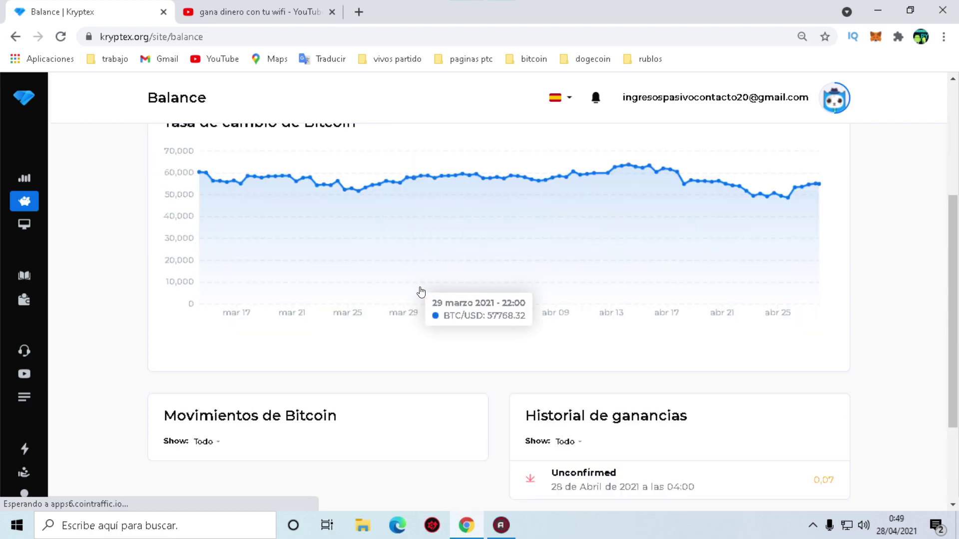
scroll(521, 326, down, 2)
scroll(610, 342, up, 1)
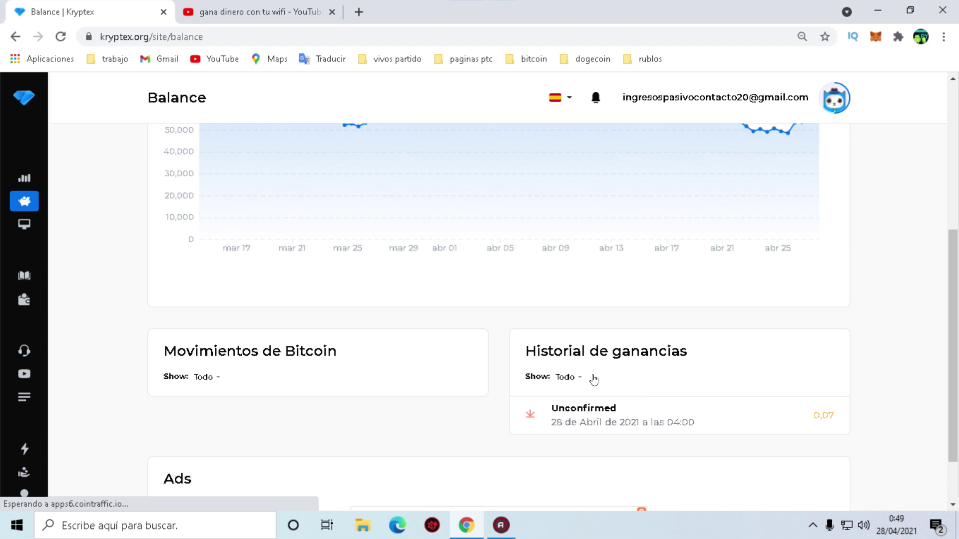
Inspect the Bitcoin exchange-rate chart on the Balance page, then move to the referral program.
drag(573, 421, 638, 416)
click(638, 417)
scroll(770, 404, up, 4)
scroll(677, 401, down, 5)
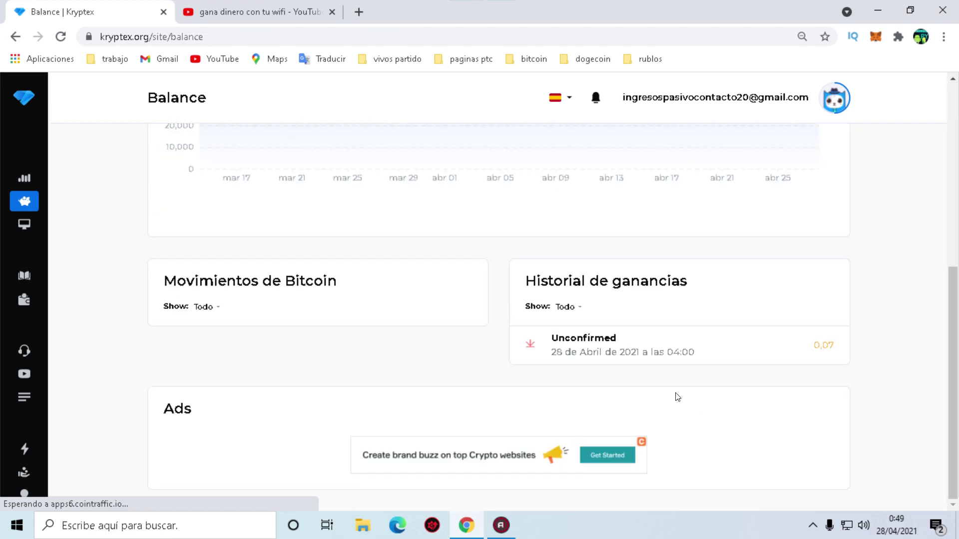
scroll(704, 385, up, 5)
scroll(494, 322, down, 5)
scroll(729, 386, up, 5)
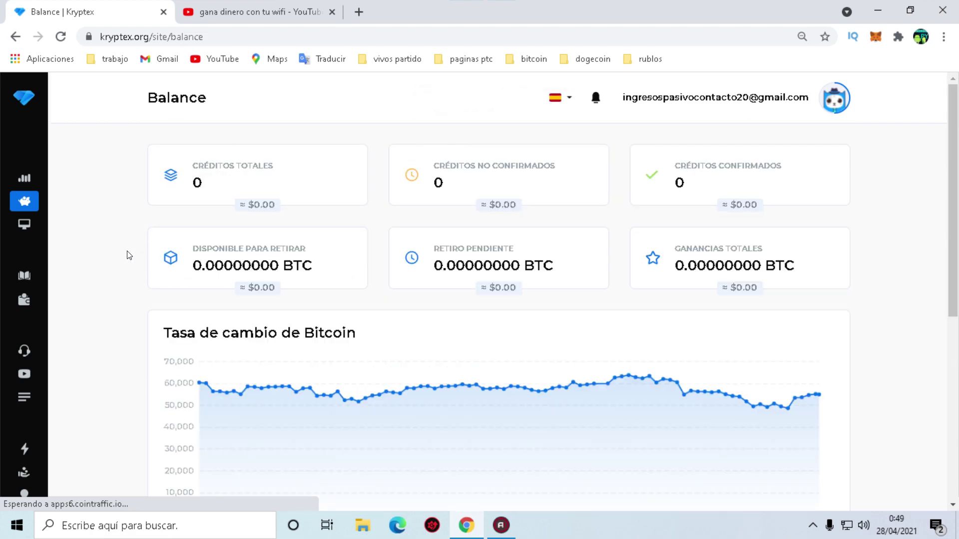
scroll(139, 275, down, 5)
scroll(22, 269, down, 1)
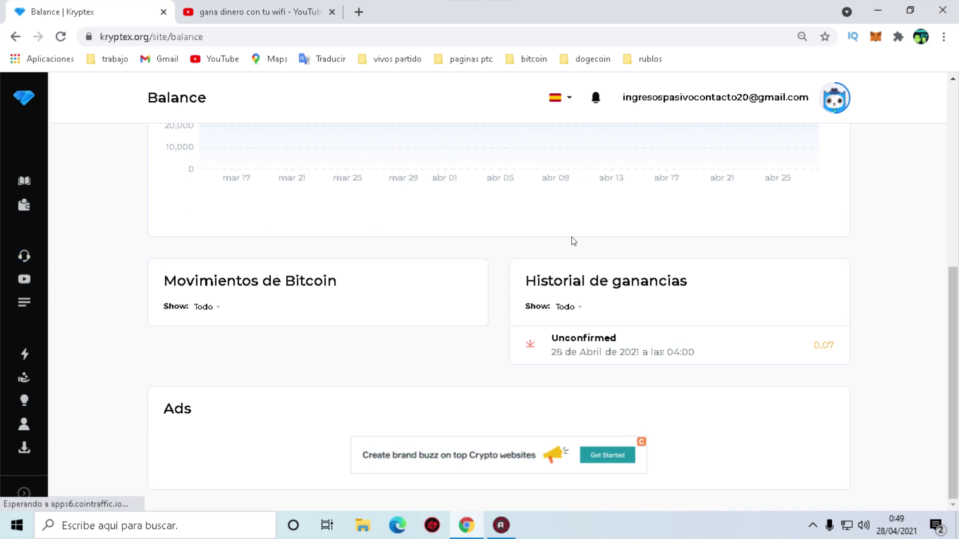
scroll(191, 225, up, 5)
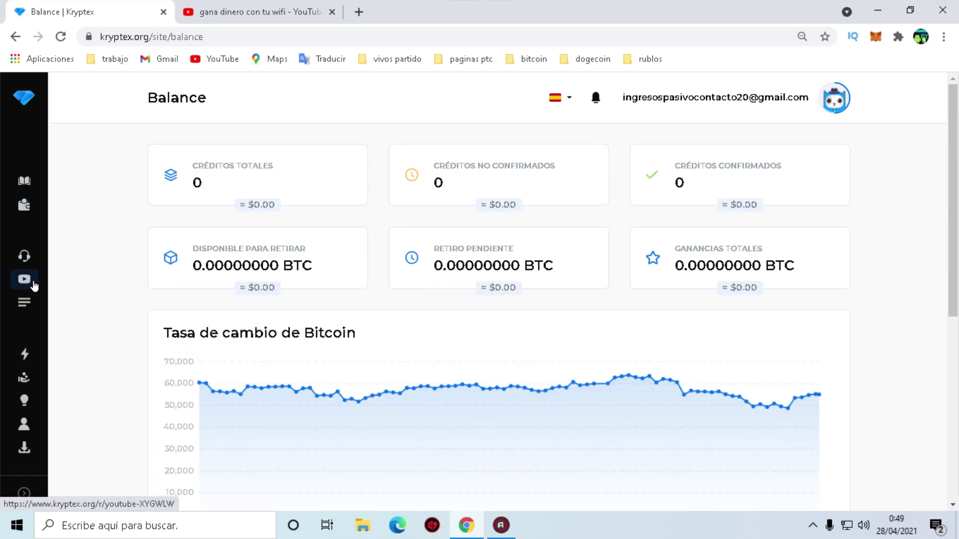
scroll(40, 370, down, 3)
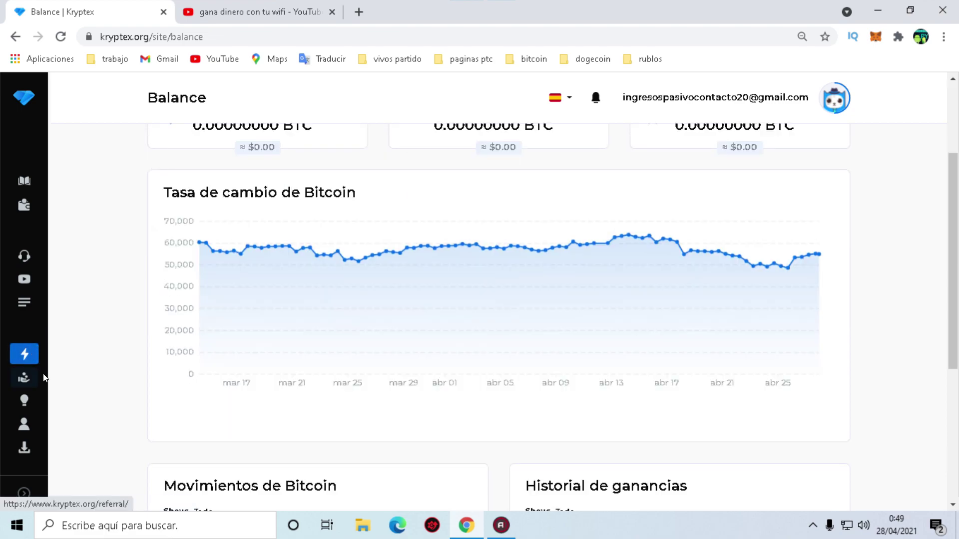
scroll(160, 339, up, 3)
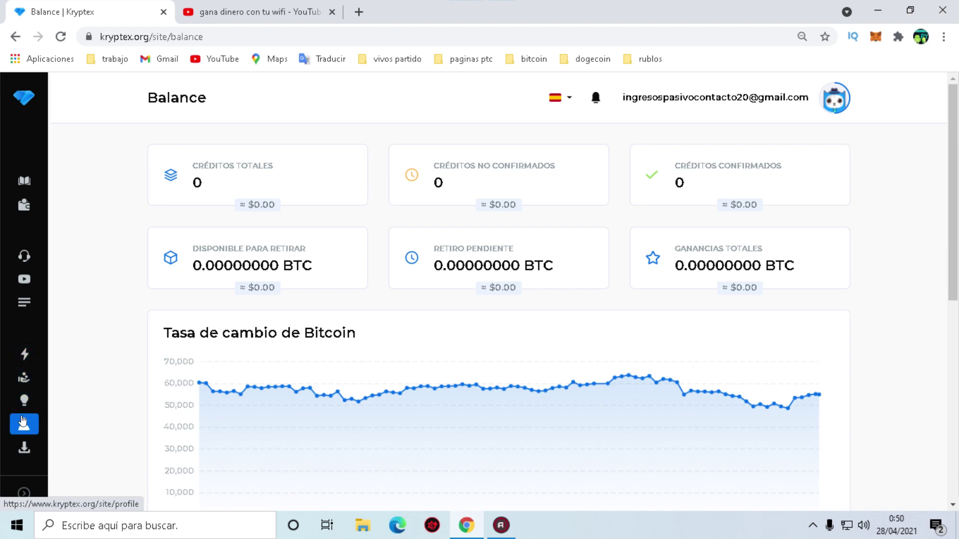
click(20, 385)
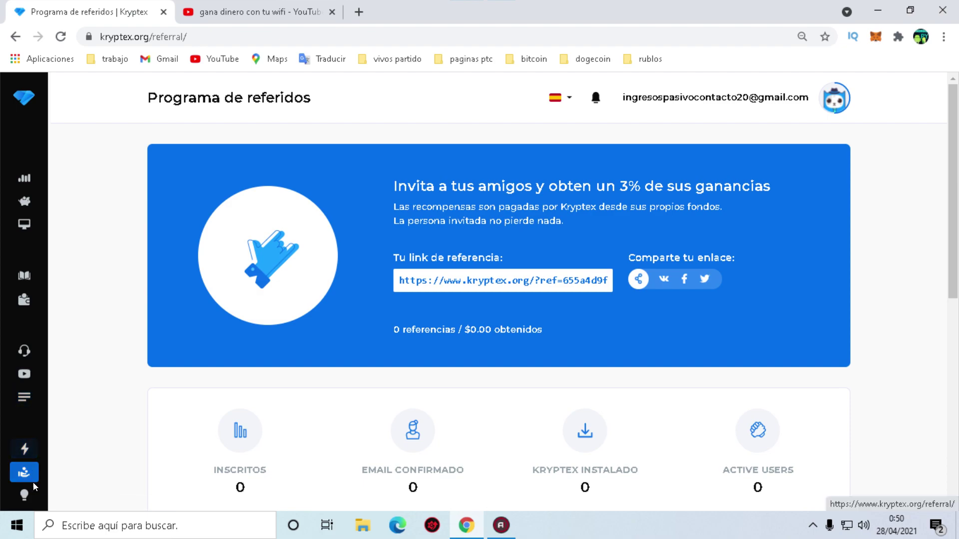
Briefly visit the Ideas page, then return to the referral program page.
click(26, 492)
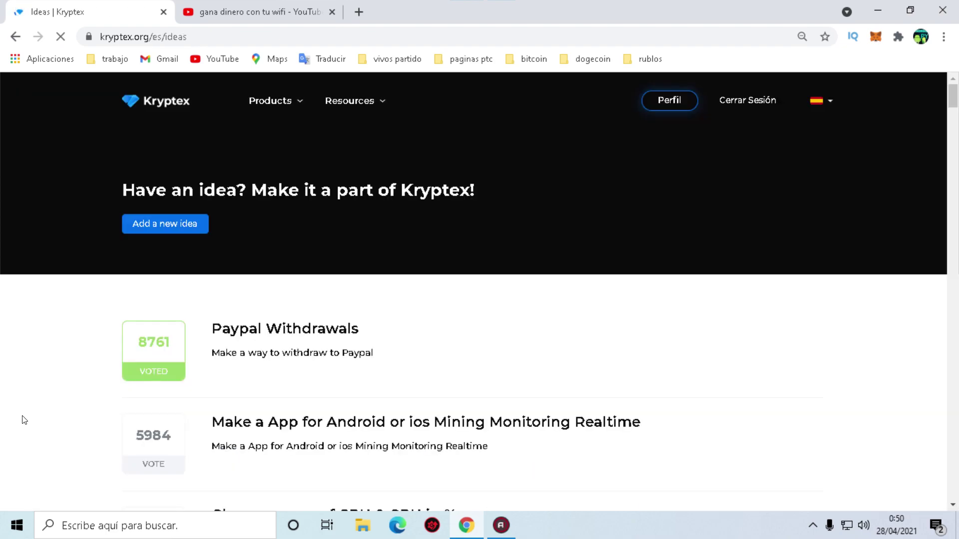
scroll(41, 413, down, 3)
scroll(6, 339, down, 3)
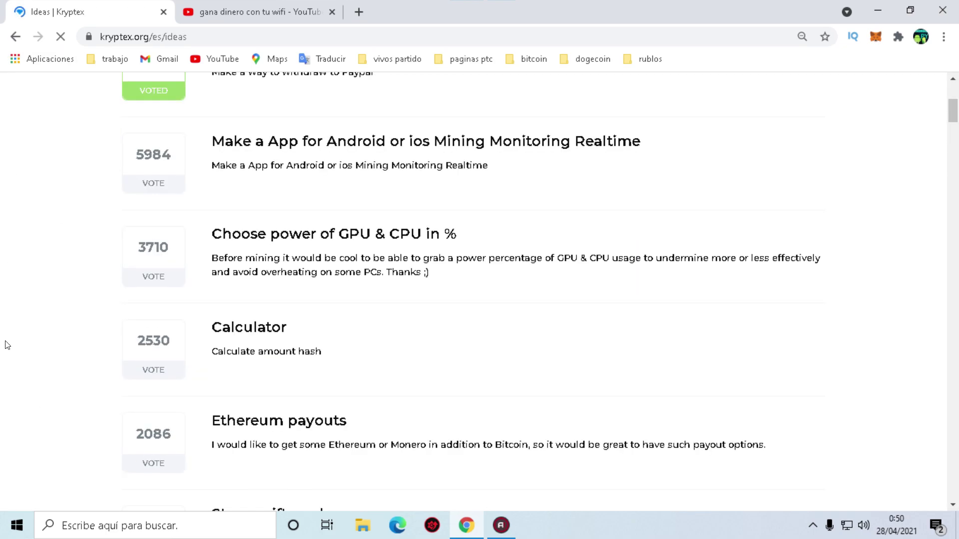
key(alt+Left)
Expand the sidebar so section names show, then go to the payout request page.
scroll(51, 409, down, 4)
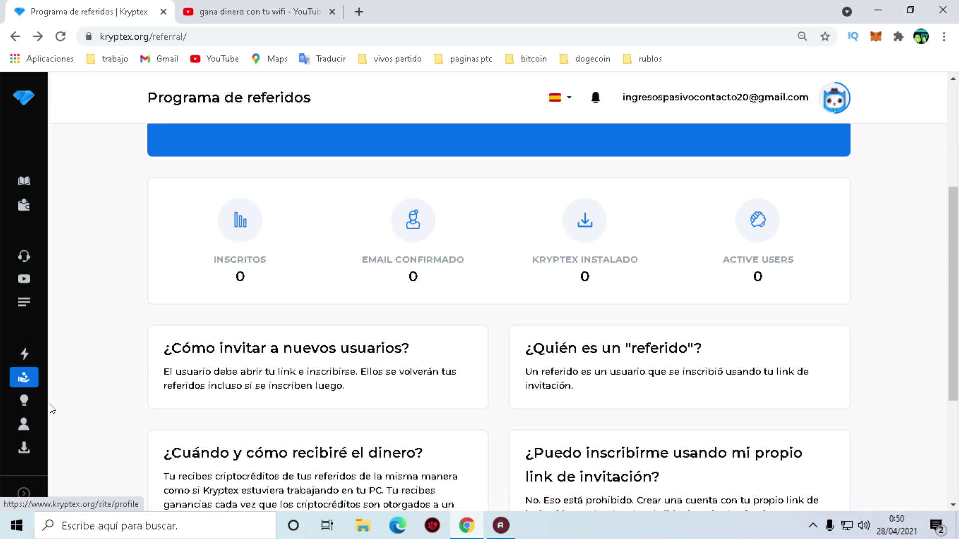
click(21, 499)
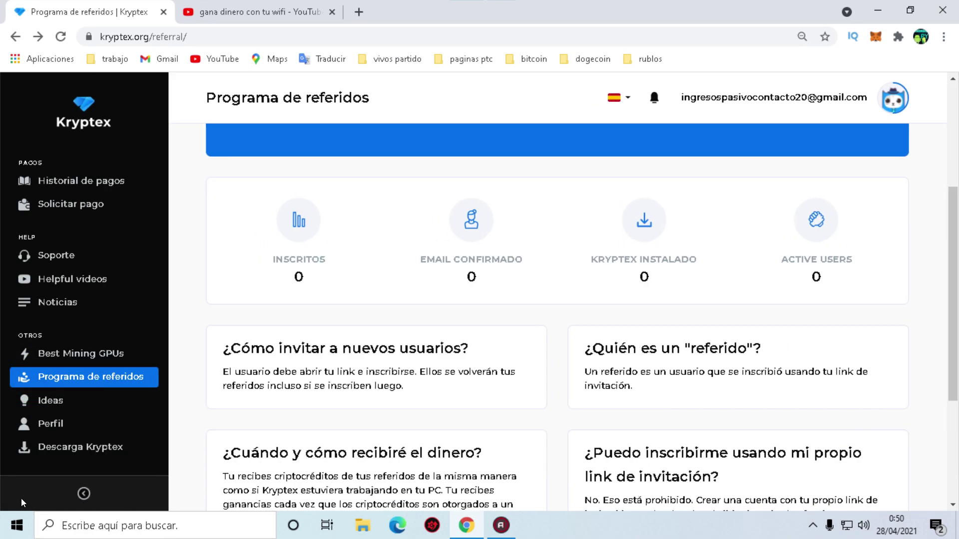
scroll(145, 293, up, 5)
scroll(85, 275, down, 7)
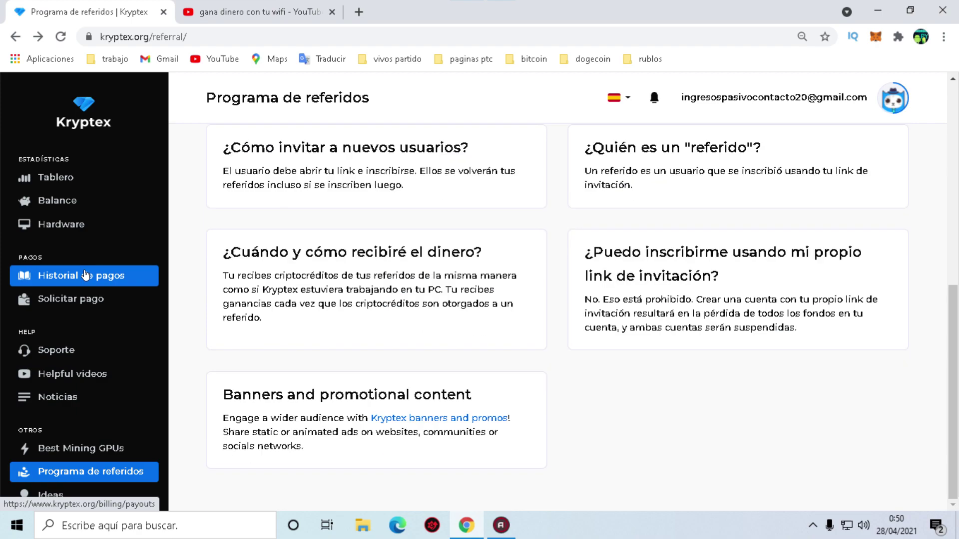
scroll(85, 299, down, 2)
click(19, 499)
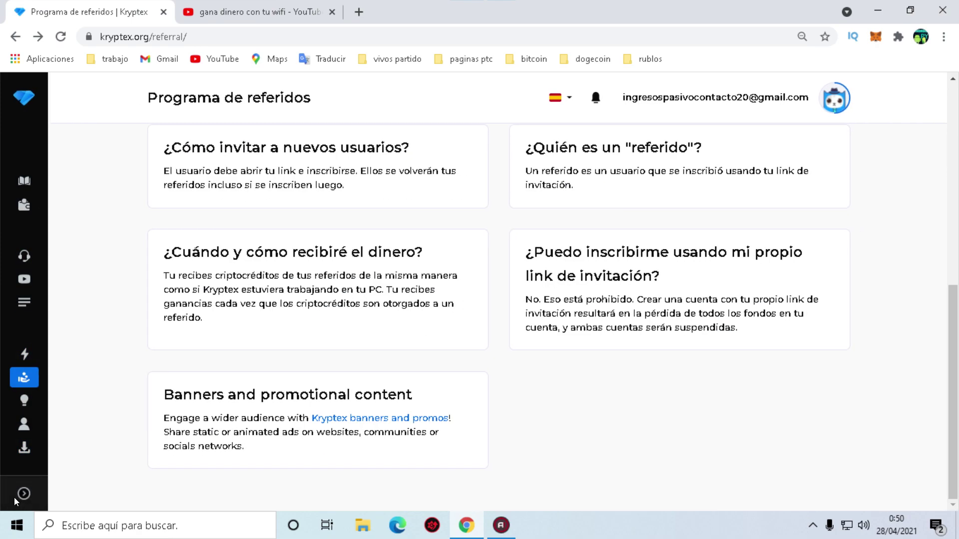
click(21, 494)
scroll(110, 240, up, 5)
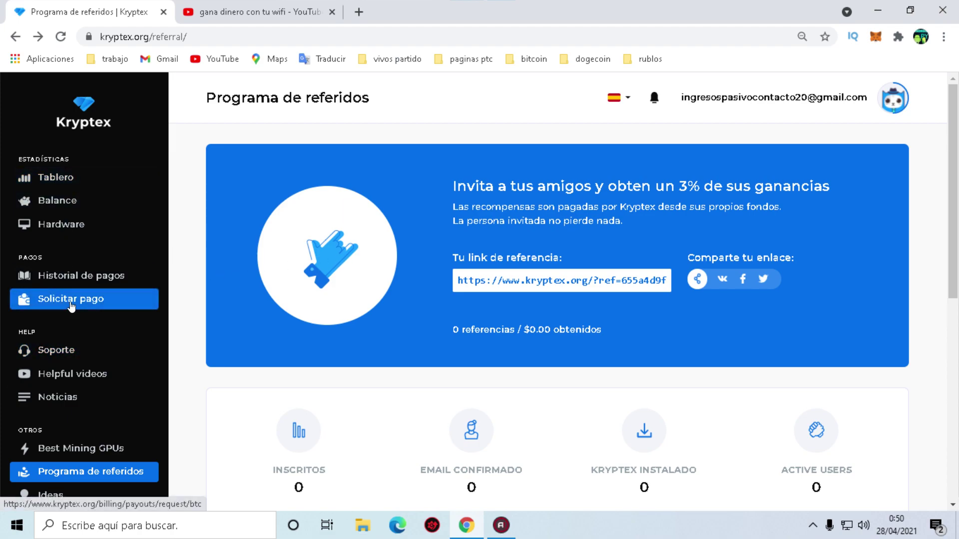
click(100, 299)
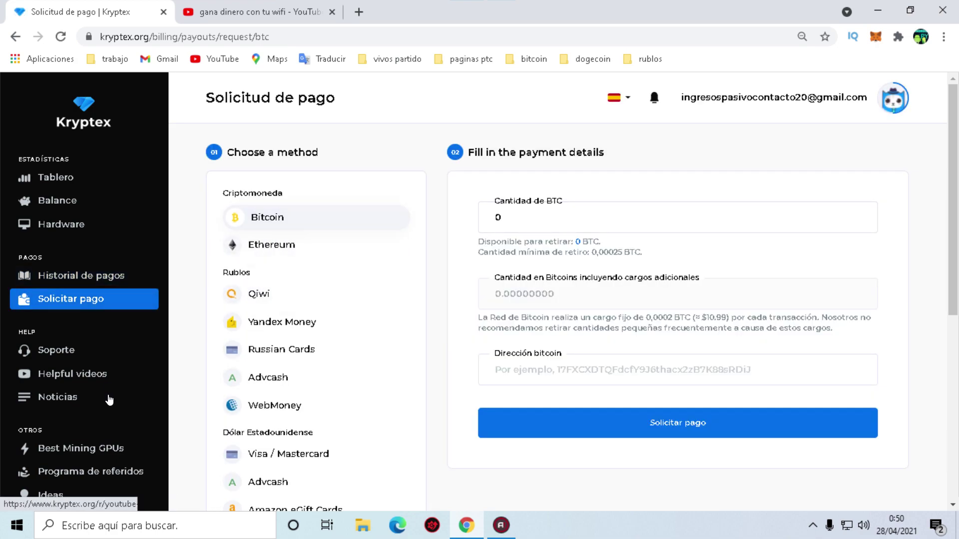
Collapse the sidebar to icons on the payout request page.
scroll(83, 479, down, 2)
click(83, 493)
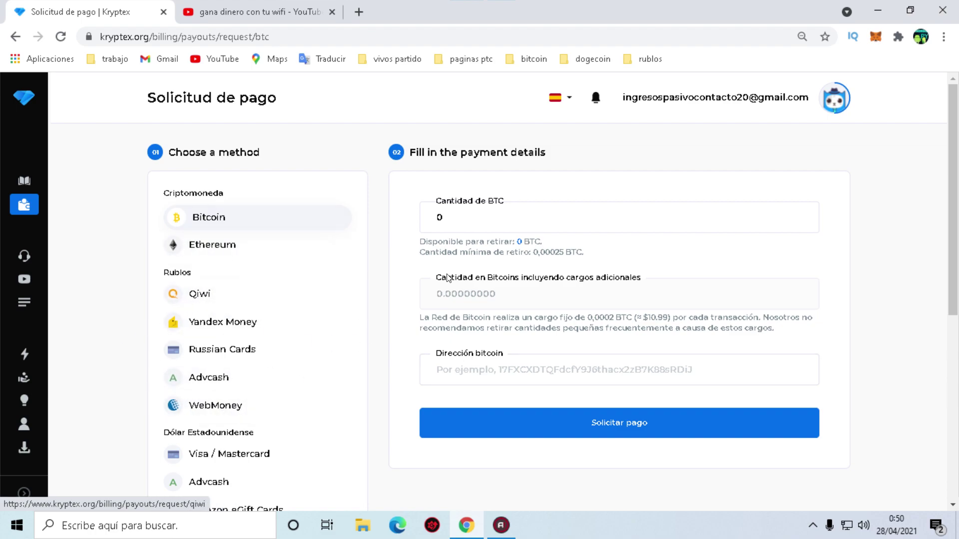
scroll(259, 300, down, 2)
scroll(279, 395, up, 1)
scroll(279, 395, up, 1)
Choose Bitcoin as payout method and copy the 0,00025 BTC minimum amount.
click(271, 222)
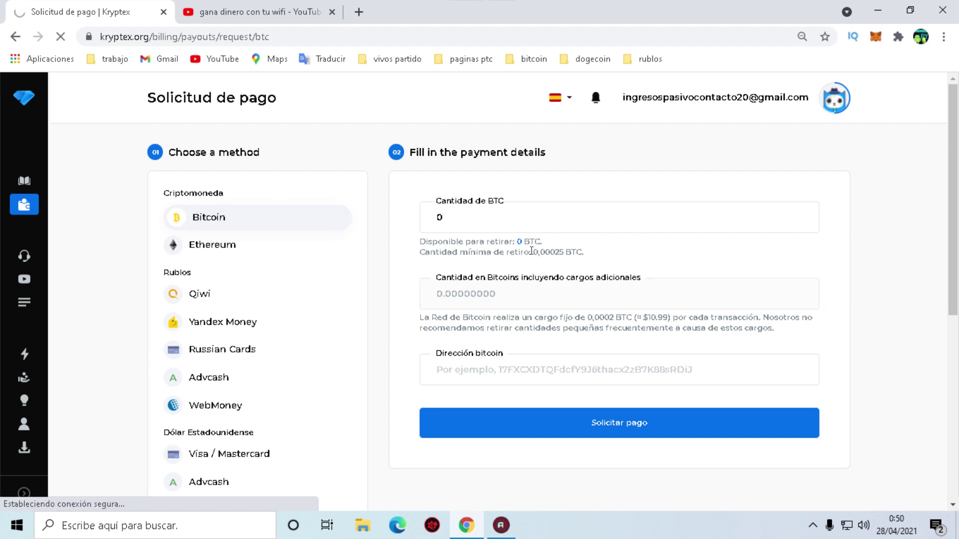
drag(532, 253, 563, 252)
right_click(558, 253)
click(599, 265)
Convert 0,00025 BTC to 13,72 US dollars via a 'btc to usd' Google search, then return to Kryptex.
click(358, 11)
text(bt)
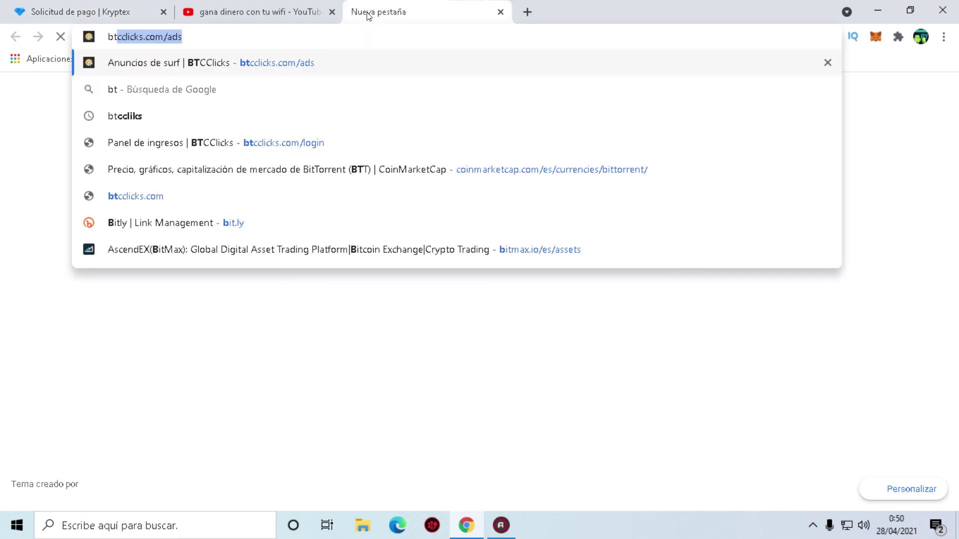
text(c to usd)
key(Return)
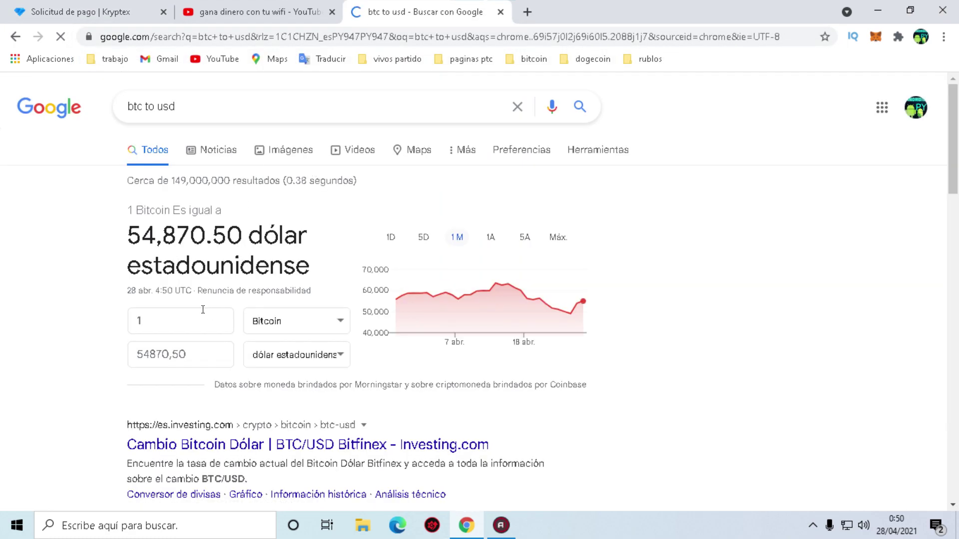
click(141, 312)
text(0,00025)
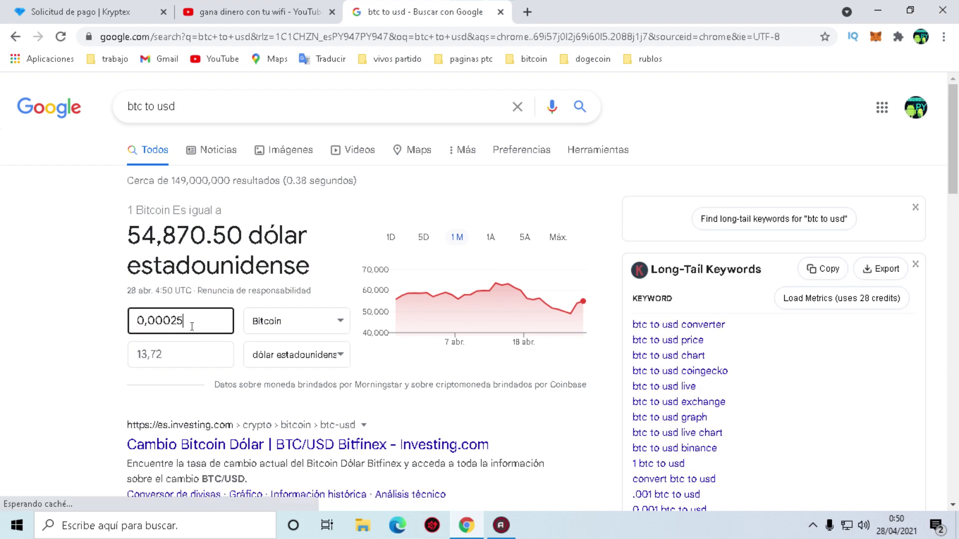
click(255, 11)
click(80, 12)
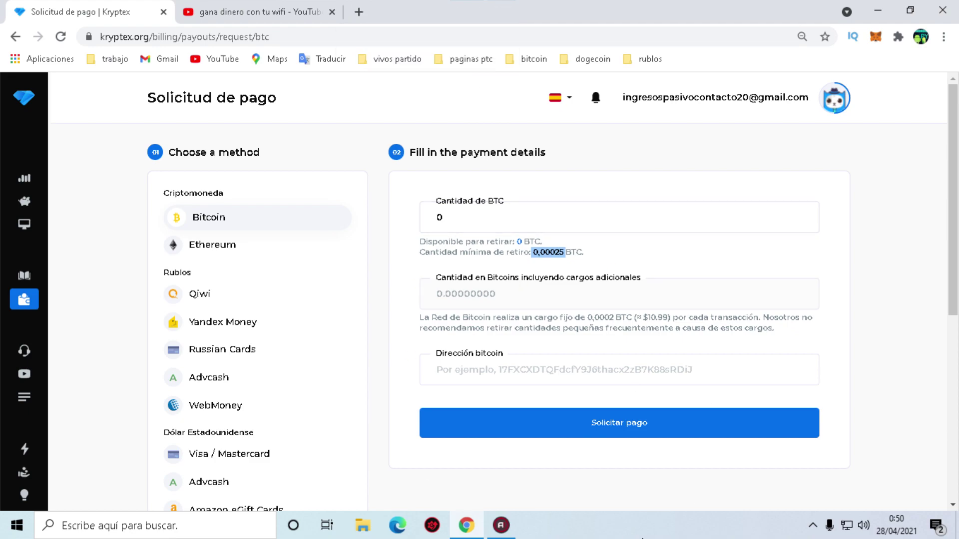
View the Ethereum option's 0,03 ETH minimum and 0.005 ETH fee, then switch to Amazon eGift Cards.
click(471, 370)
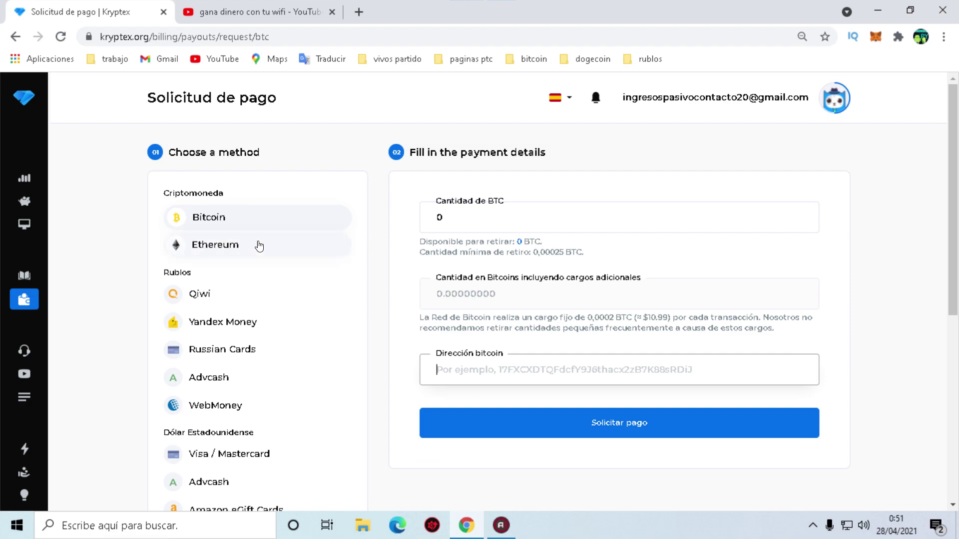
click(238, 251)
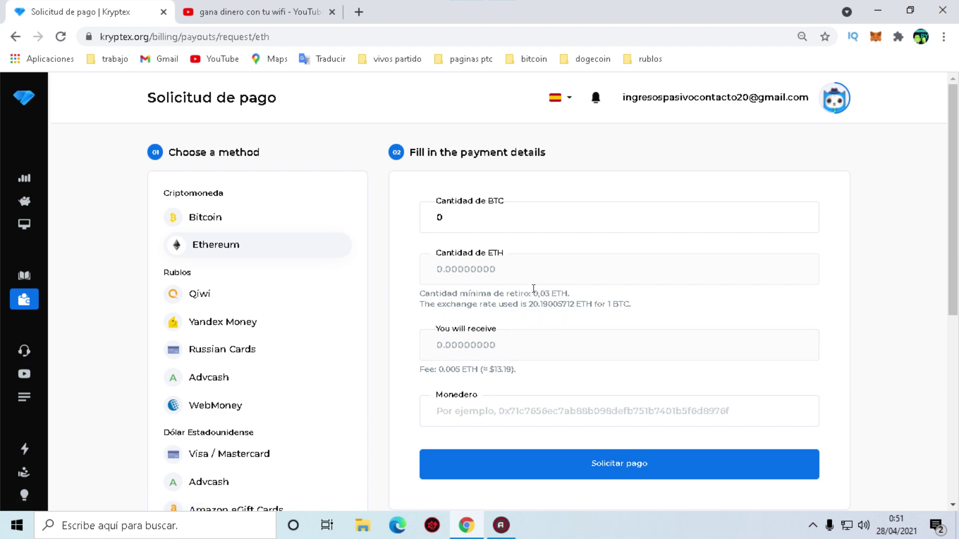
click(551, 289)
scroll(271, 364, down, 1)
scroll(338, 381, down, 2)
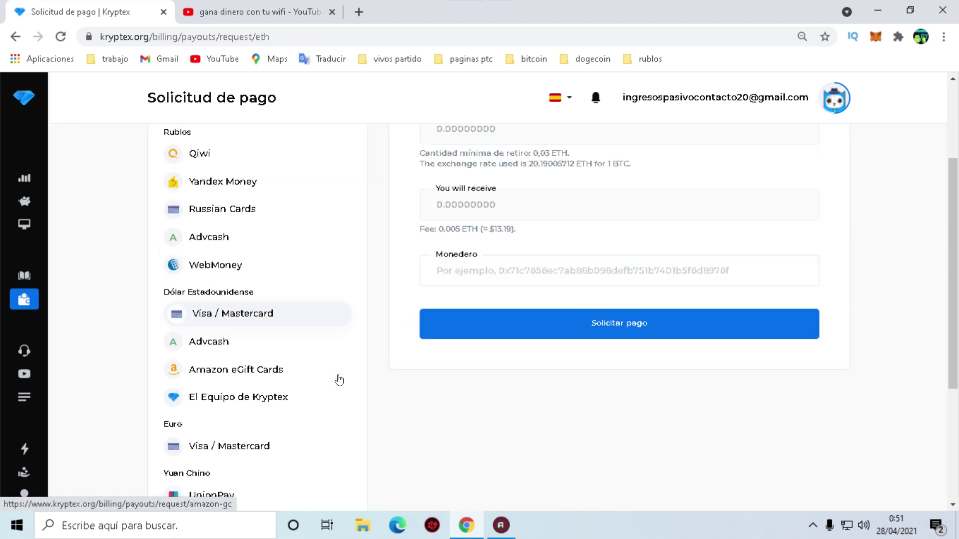
click(258, 310)
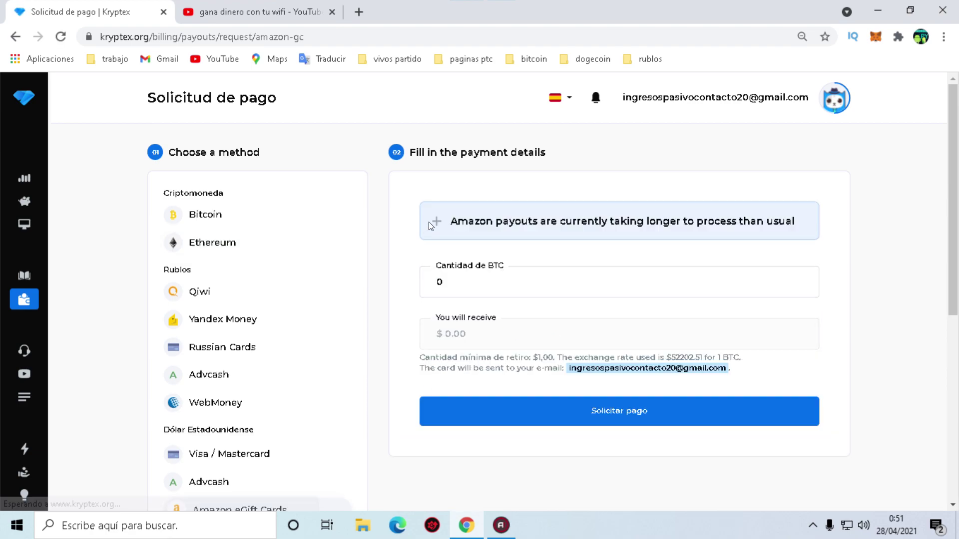
Toggle the processing-delay notice and enter ',00025' in the Cantidad de BTC field.
click(438, 224)
click(436, 225)
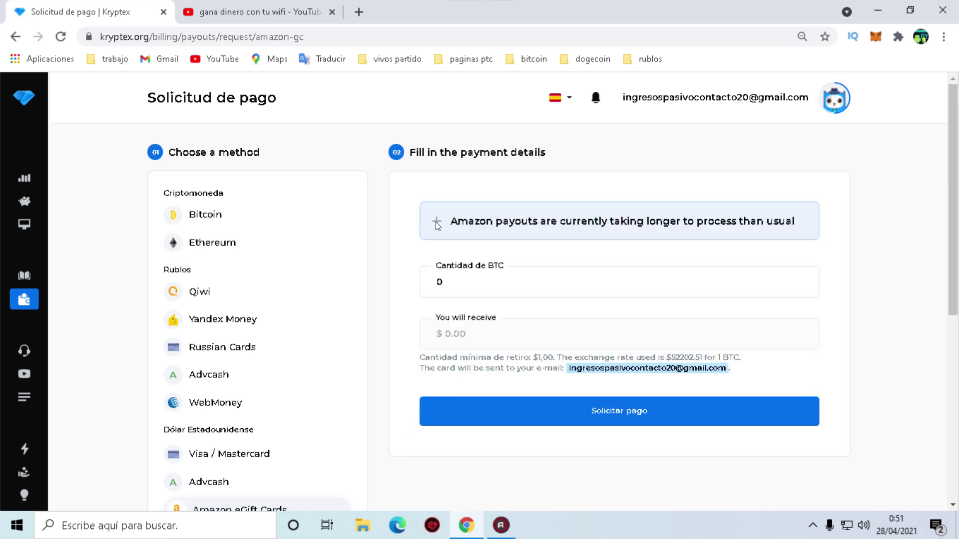
click(447, 281)
click(543, 327)
click(493, 336)
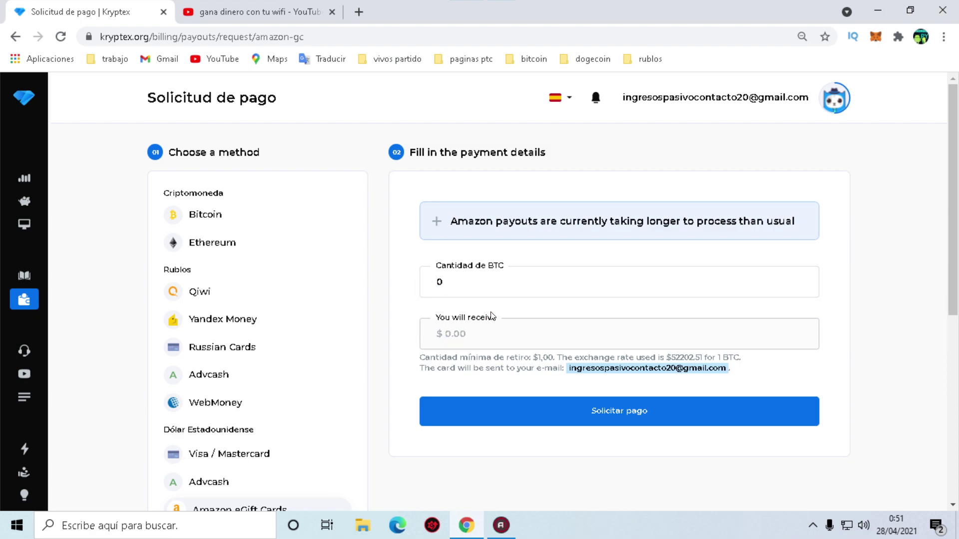
click(479, 284)
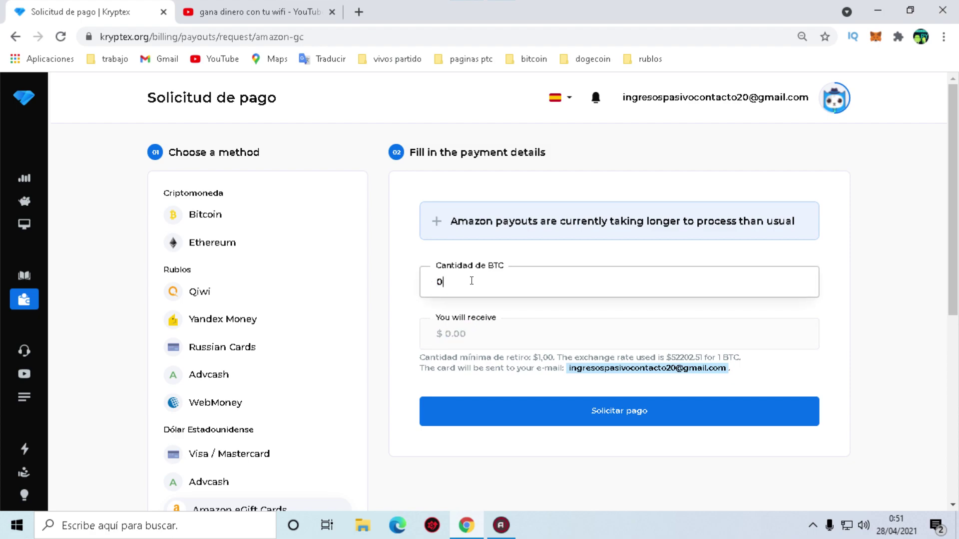
text(,00025)
click(520, 336)
click(506, 278)
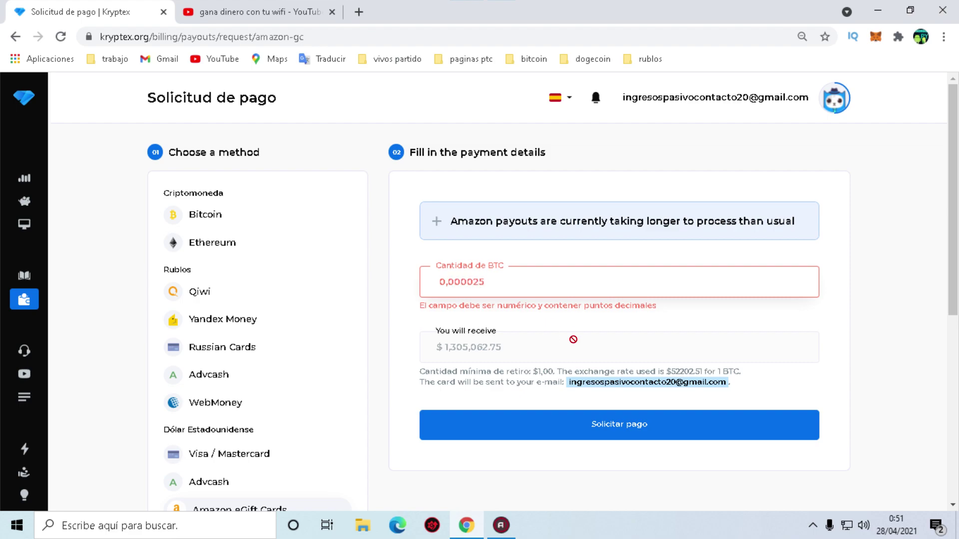
Retype the BTC amount several times, then clear the field entirely.
drag(507, 278, 199, 274)
key(BackSpace)
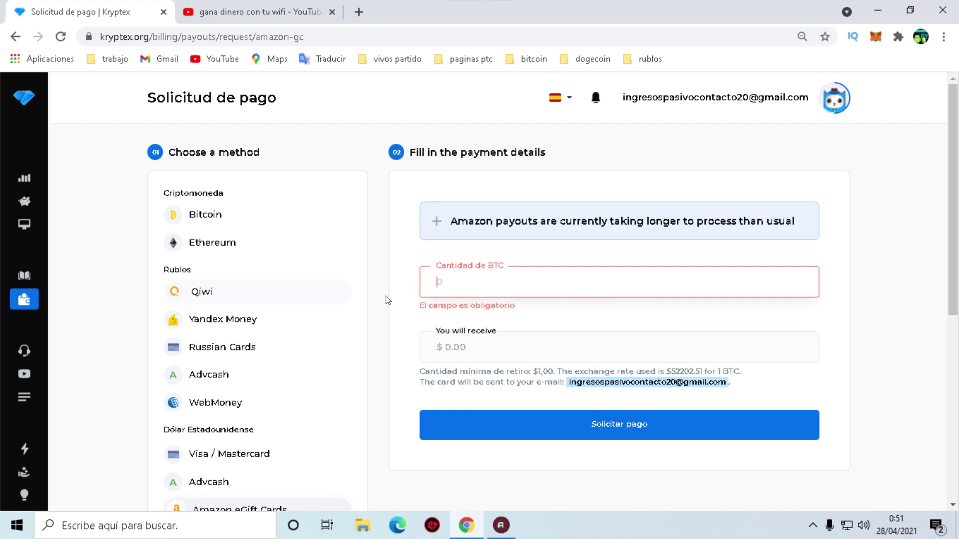
text(0025)
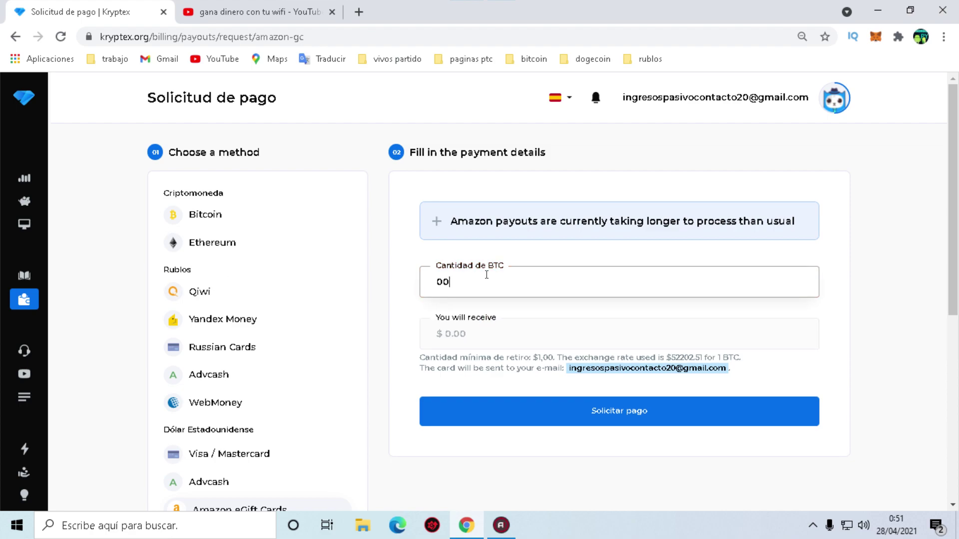
key(BackSpace)
key(BackSpace)
text(0025)
key(BackSpace)
key(BackSpace)
text(,25)
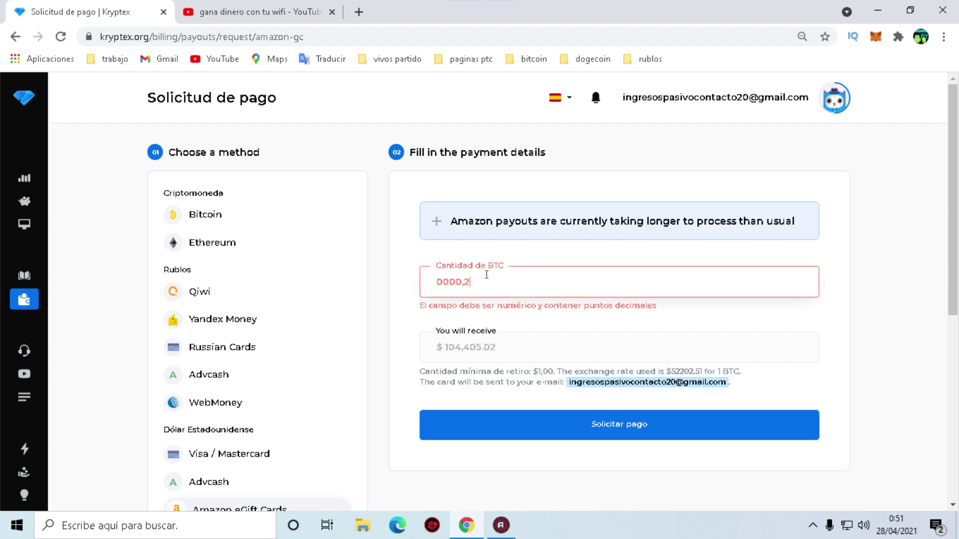
key(BackSpace)
key(BackSpace)
key(BackSpace)
key(BackSpace)
key(BackSpace)
key(BackSpace)
key(BackSpace)
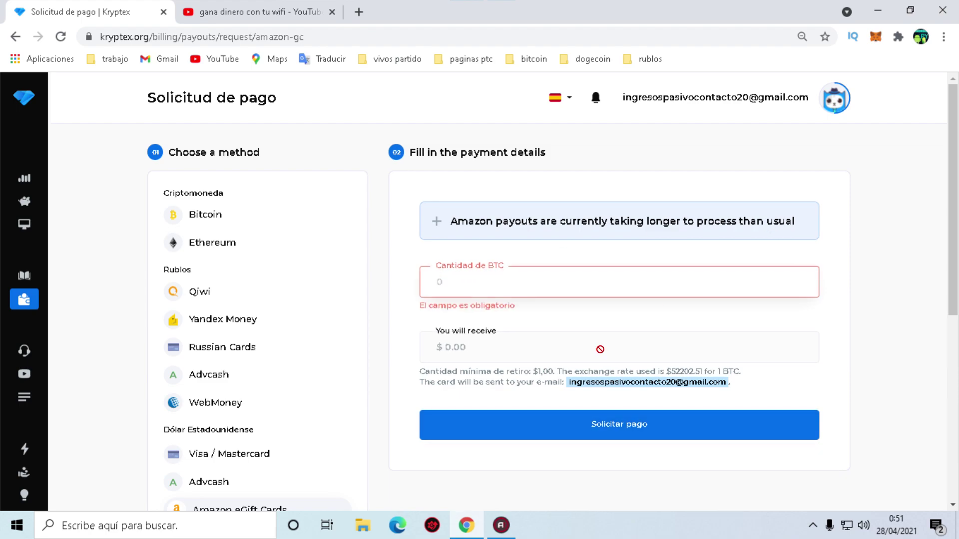
Inspect the $0.00 You will receive value and the exchange-rate note.
scroll(541, 398, down, 1)
double_click(556, 281)
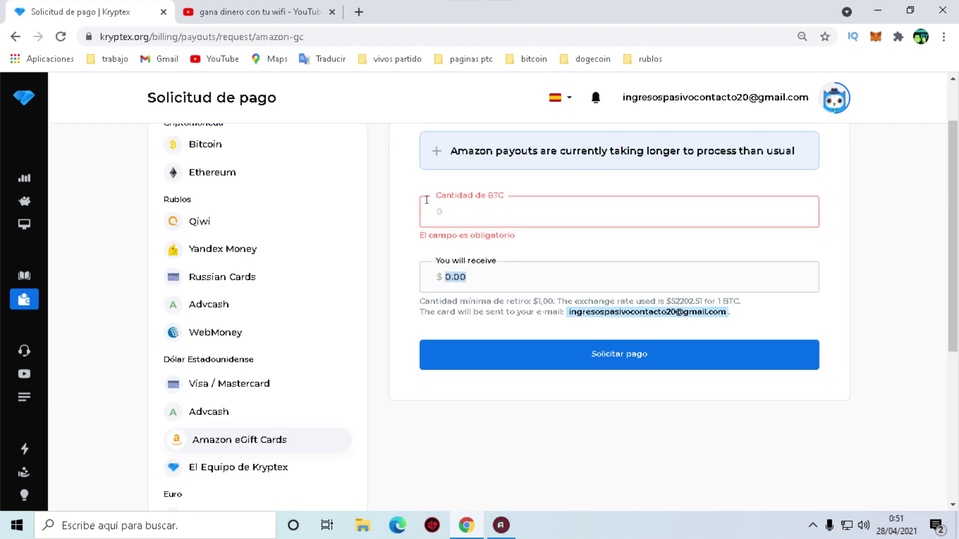
click(498, 216)
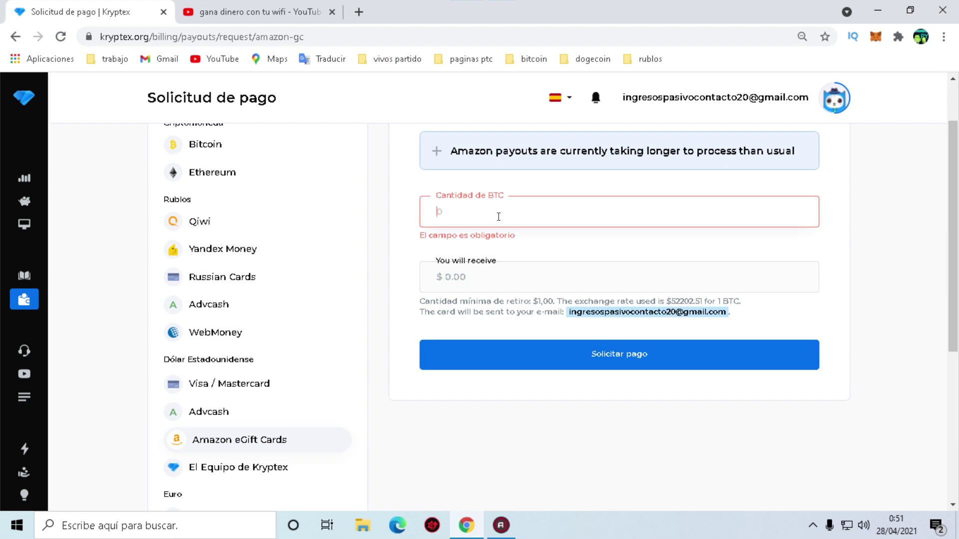
scroll(391, 256, up, 1)
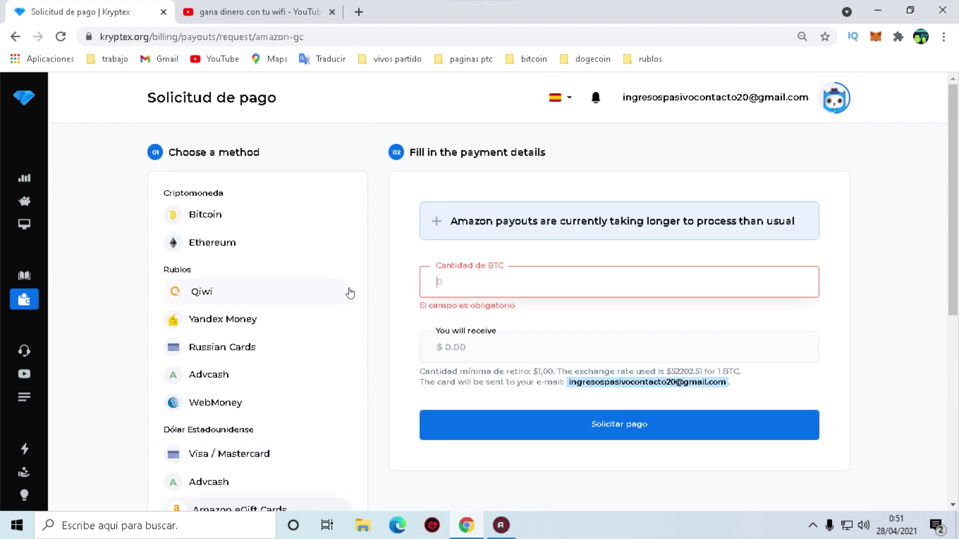
scroll(499, 325, down, 1)
drag(557, 306, 658, 302)
click(721, 314)
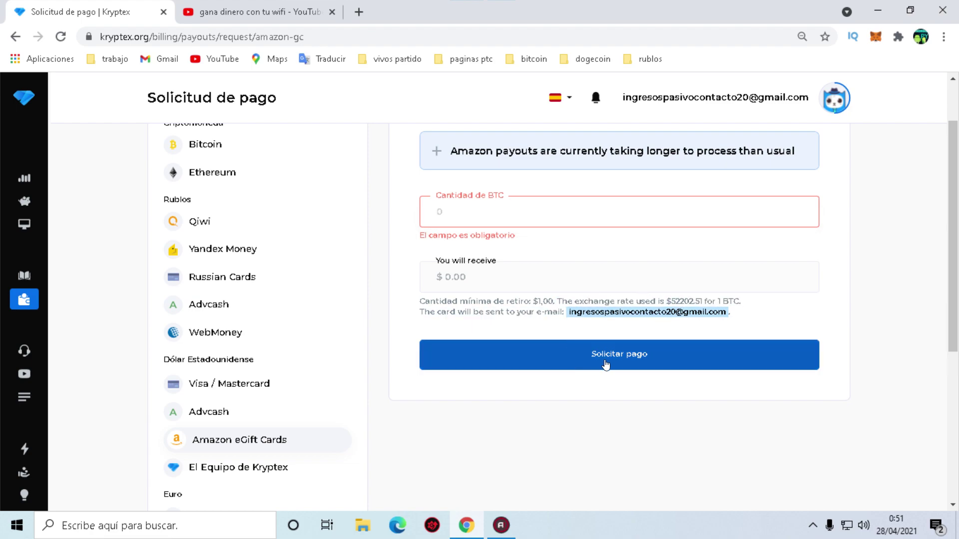
scroll(199, 429, down, 2)
scroll(224, 340, up, 3)
scroll(198, 348, down, 6)
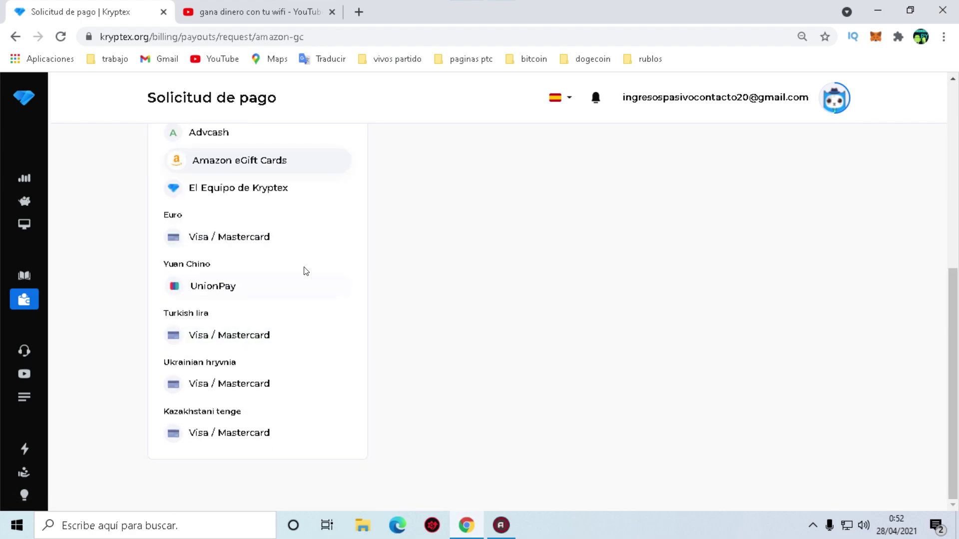
scroll(200, 359, up, 1)
scroll(240, 340, up, 5)
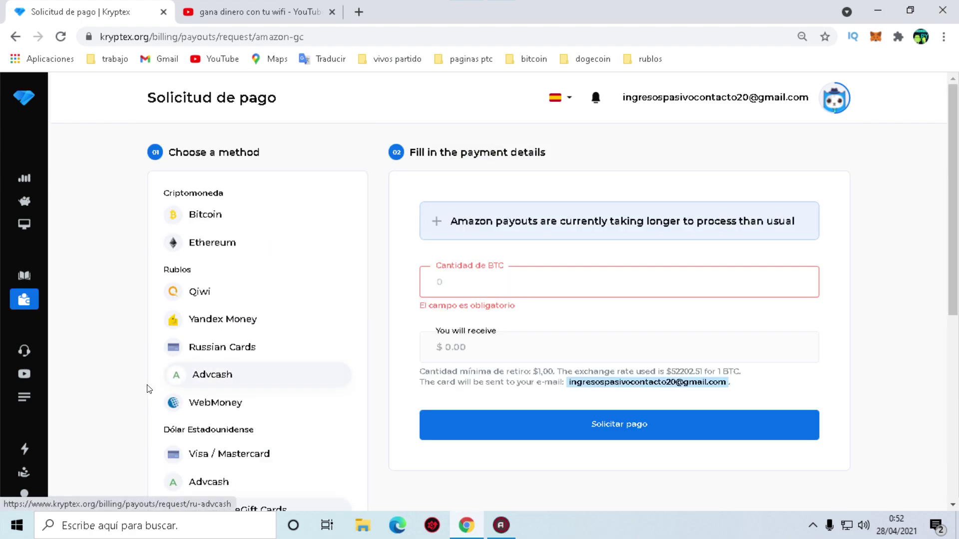
scroll(239, 395, down, 7)
scroll(350, 375, up, 7)
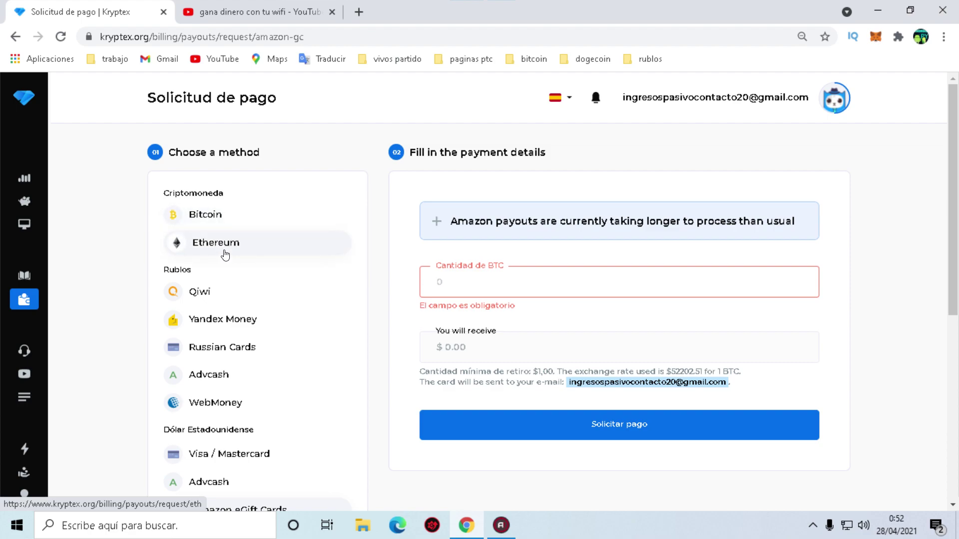
scroll(257, 424, down, 3)
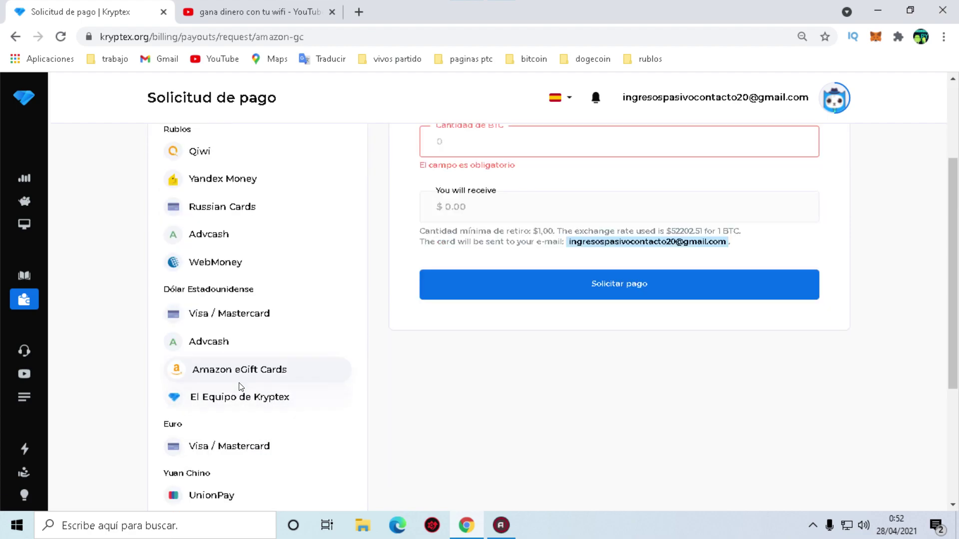
scroll(451, 393, up, 3)
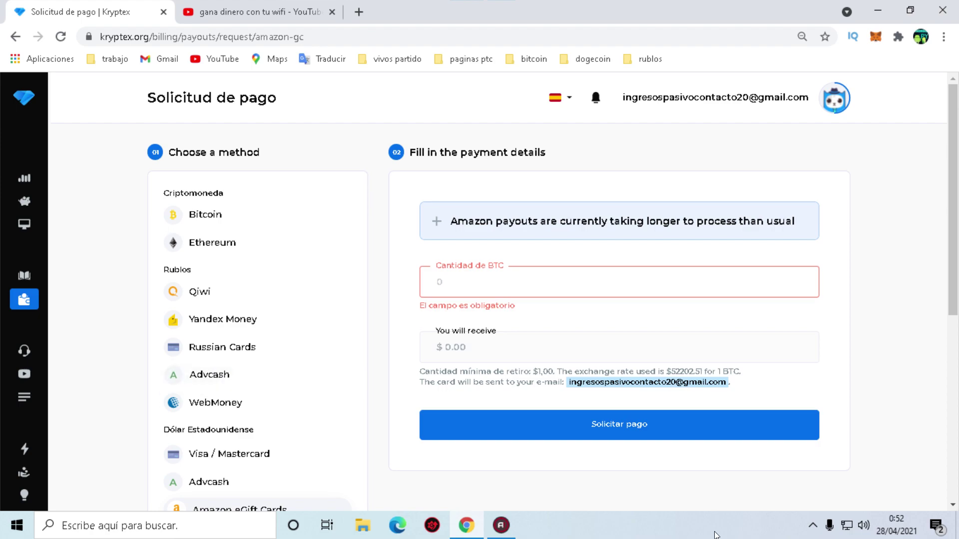
scroll(57, 456, down, 6)
scroll(57, 455, down, 1)
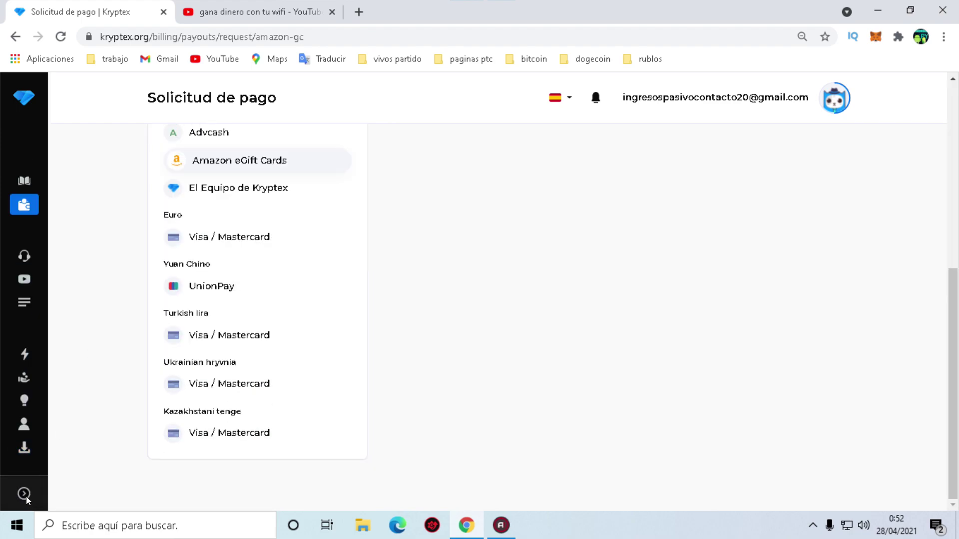
mouse_move(30, 449)
scroll(80, 405, up, 5)
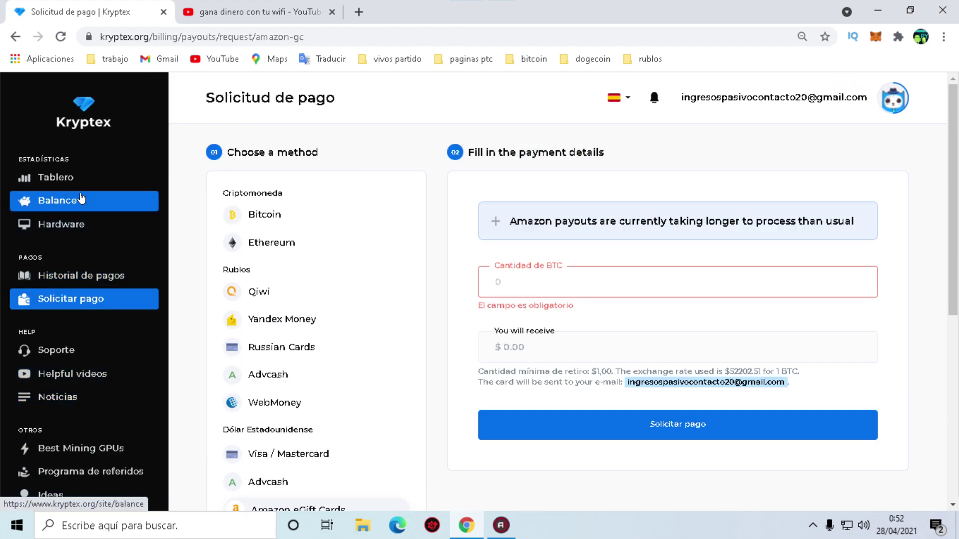
Go through Tablero and Hardware to the DESKTOP-7413780 computer details page.
click(71, 180)
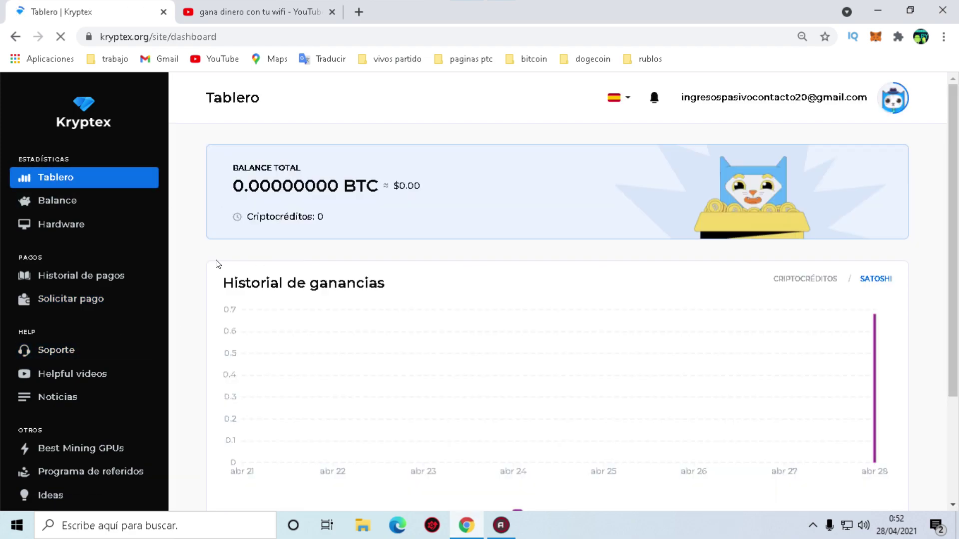
click(73, 228)
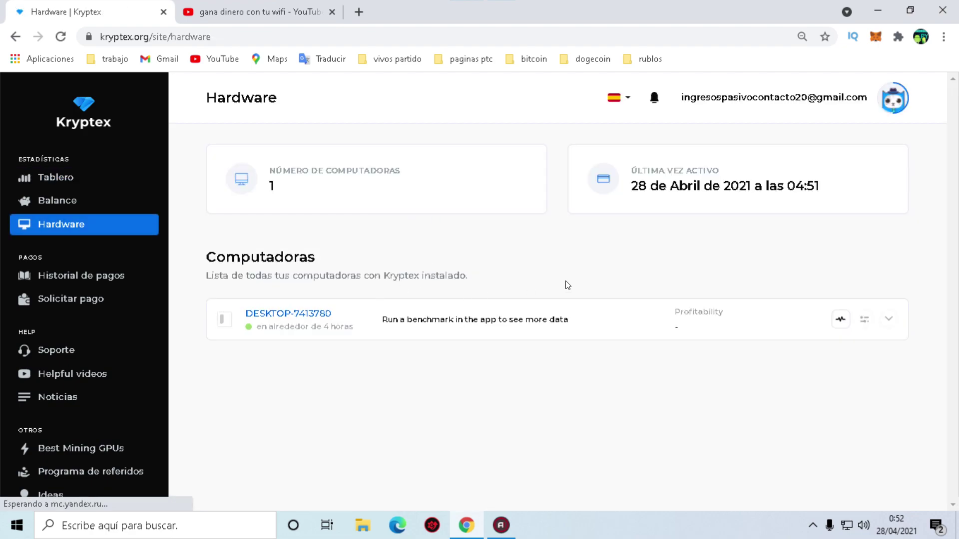
click(296, 317)
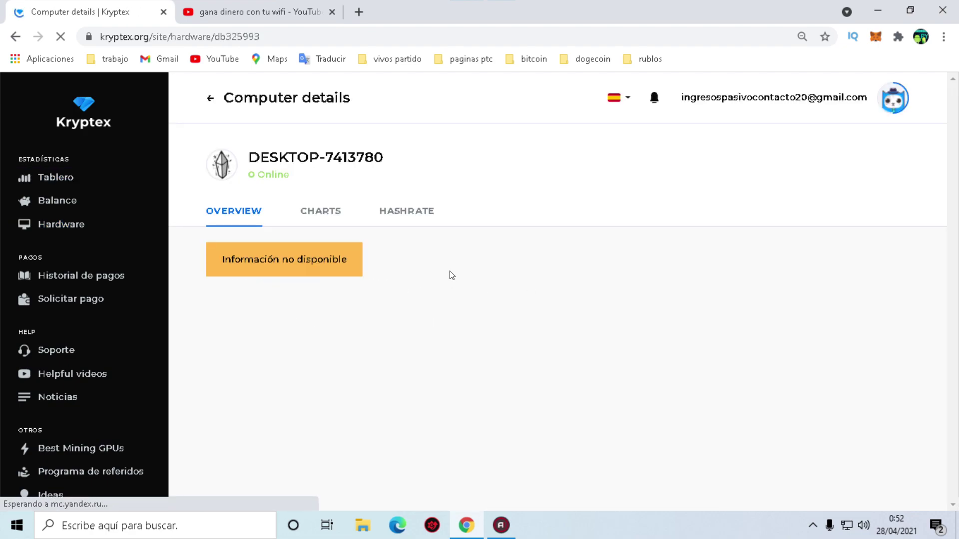
Show the CHARTS tab and review the Temperature and FAN charts.
click(332, 225)
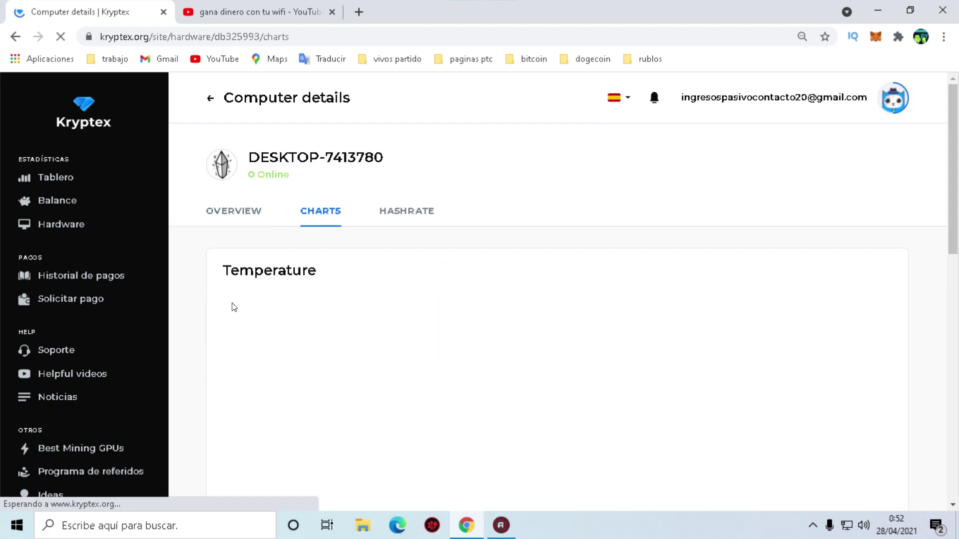
scroll(424, 319, down, 3)
scroll(424, 319, up, 2)
scroll(427, 320, down, 10)
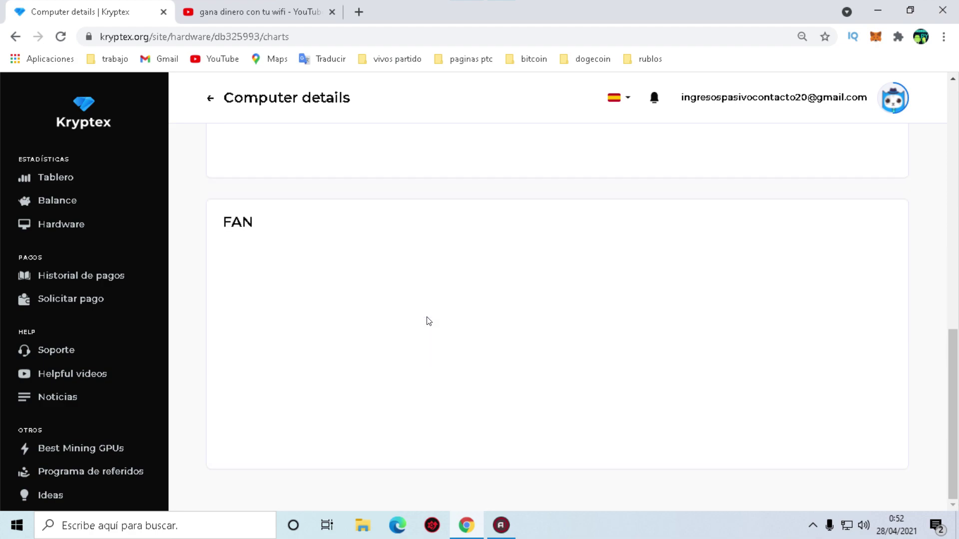
scroll(428, 325, up, 10)
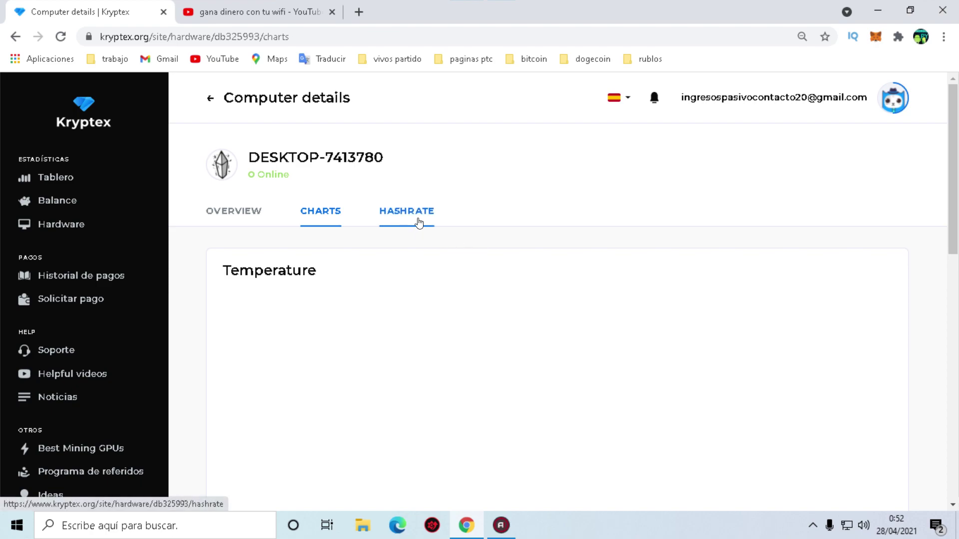
Switch to the HASHRATE tab to view the RandomX CPU hashrate chart.
click(380, 221)
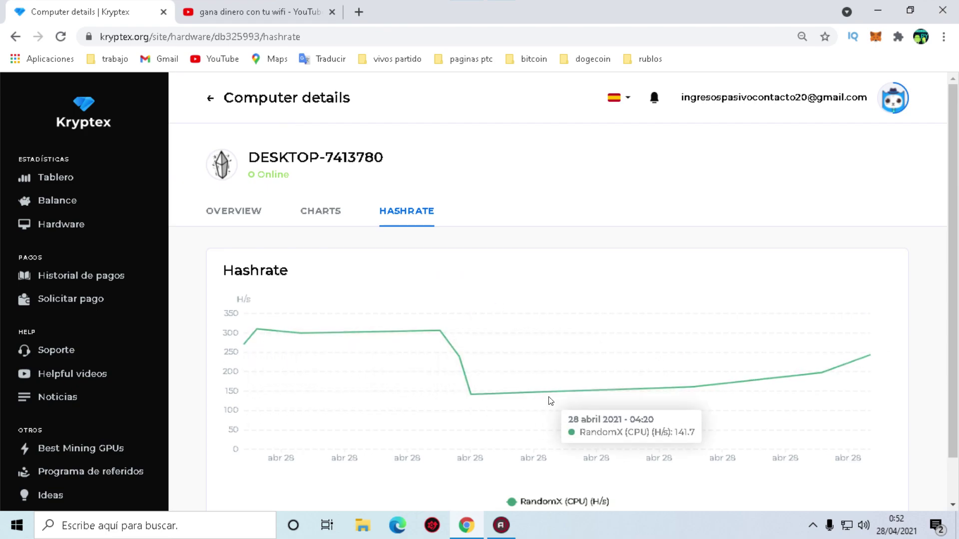
scroll(499, 355, down, 1)
scroll(574, 370, up, 1)
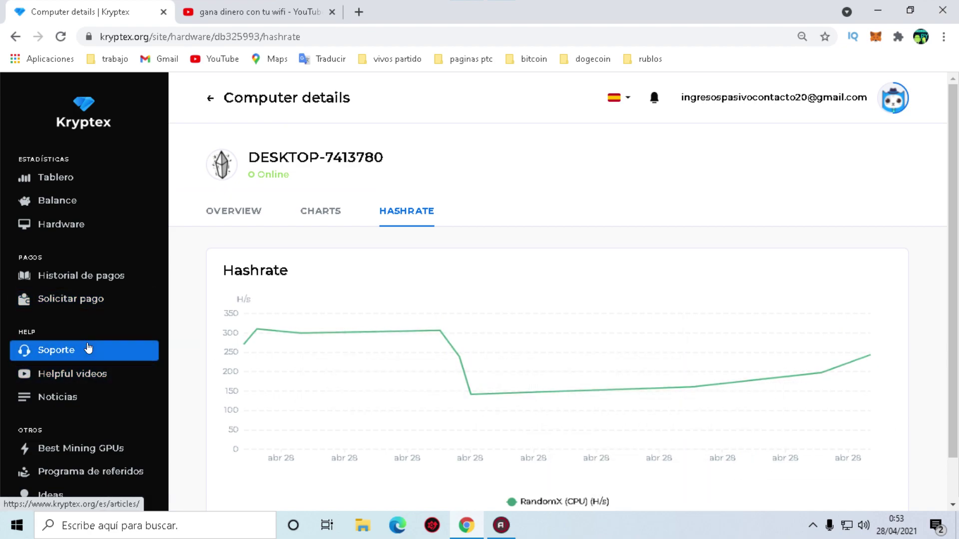
scroll(113, 383, down, 2)
scroll(104, 387, down, 1)
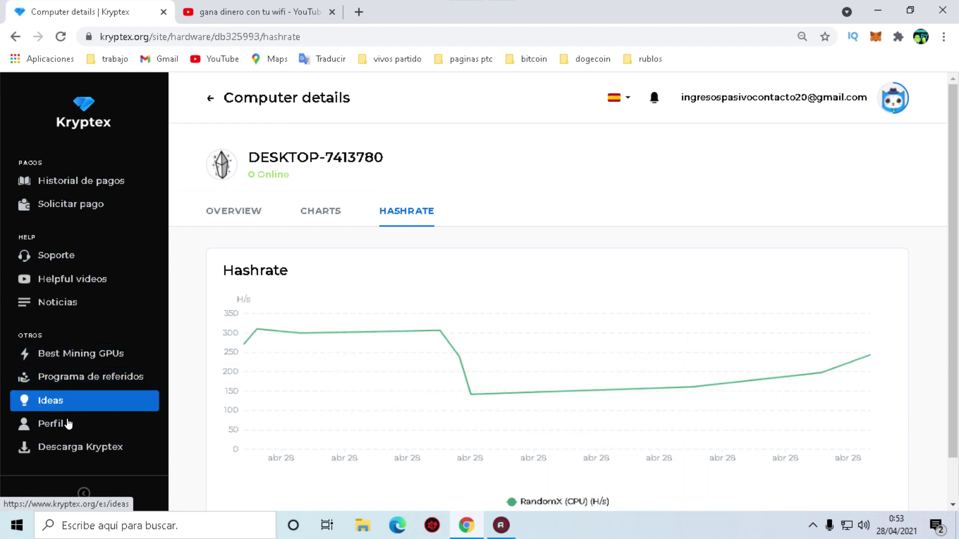
Open the Ideas page and apply Traducir a español to it.
click(40, 396)
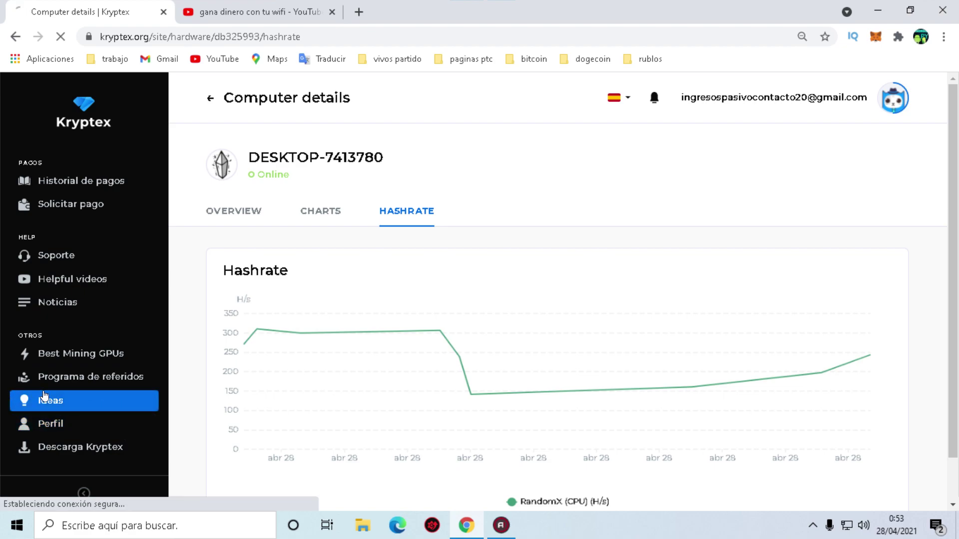
scroll(432, 287, down, 4)
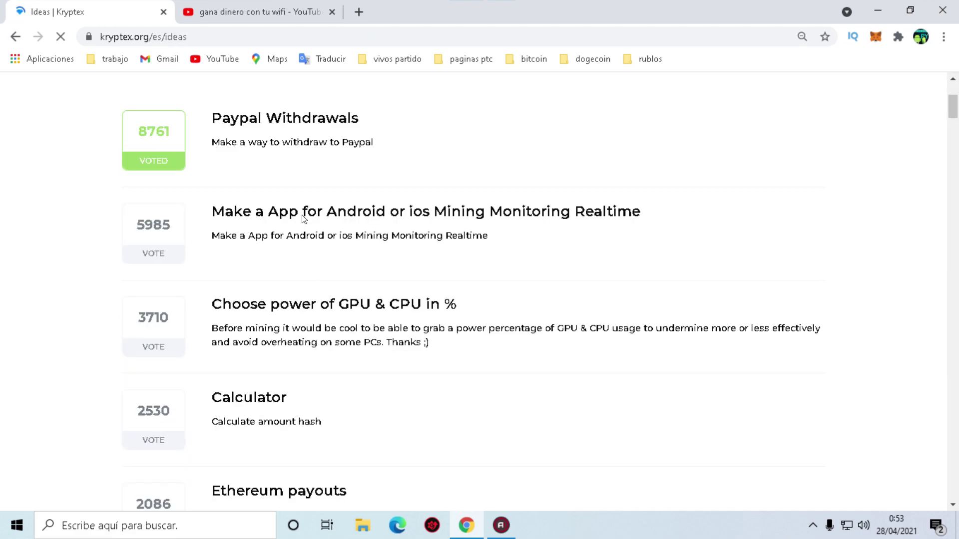
scroll(449, 270, up, 3)
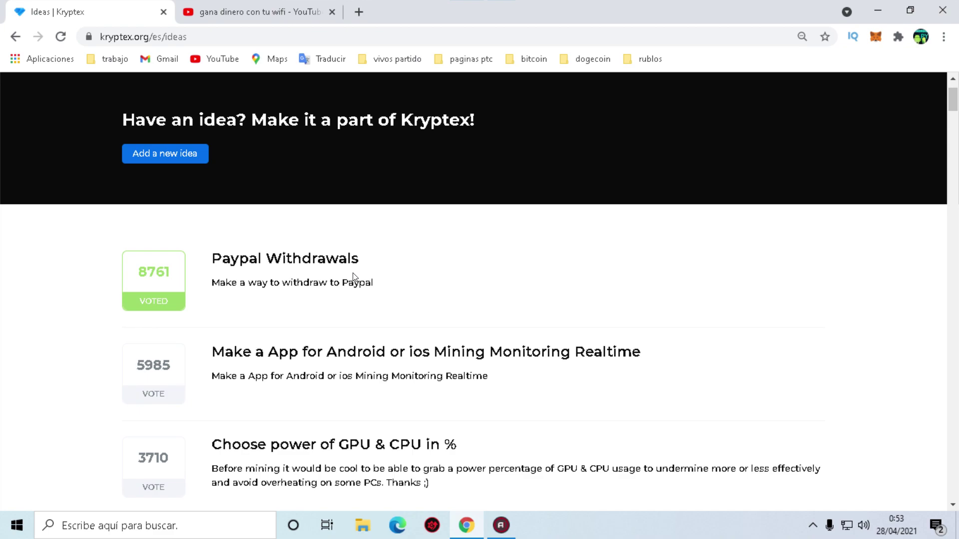
right_click(355, 295)
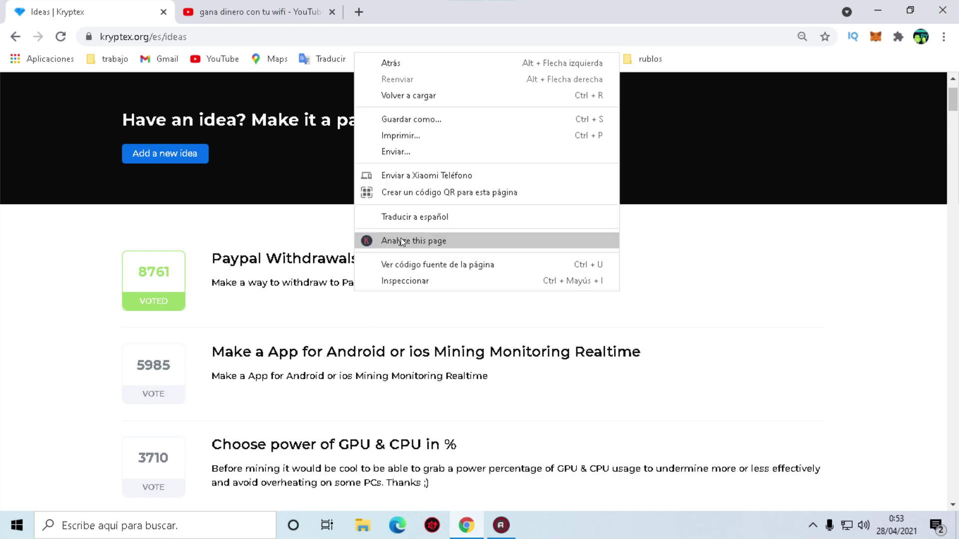
click(405, 227)
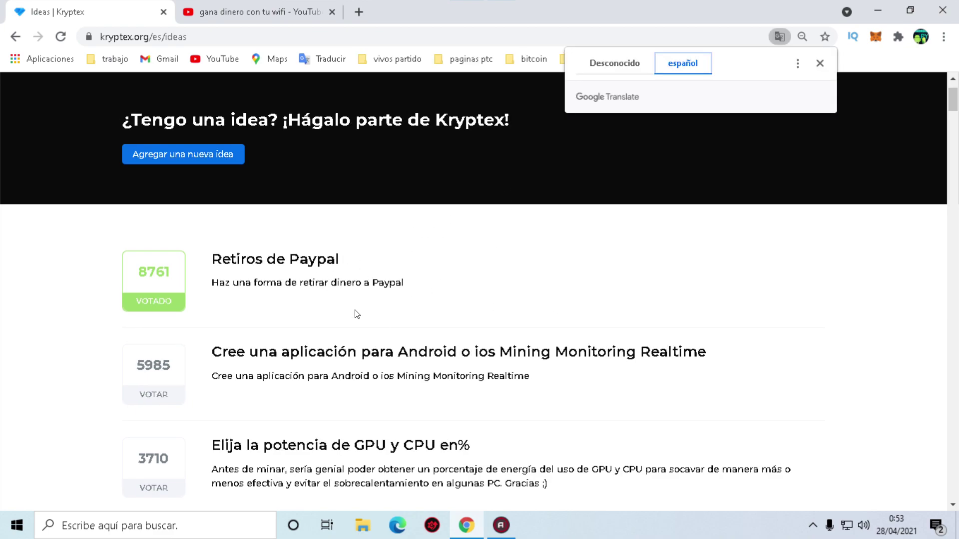
drag(227, 262, 245, 263)
click(345, 278)
Unvote and re-vote the Paypal Withdrawals idea, leaving it at 8761 votes.
click(229, 269)
click(143, 299)
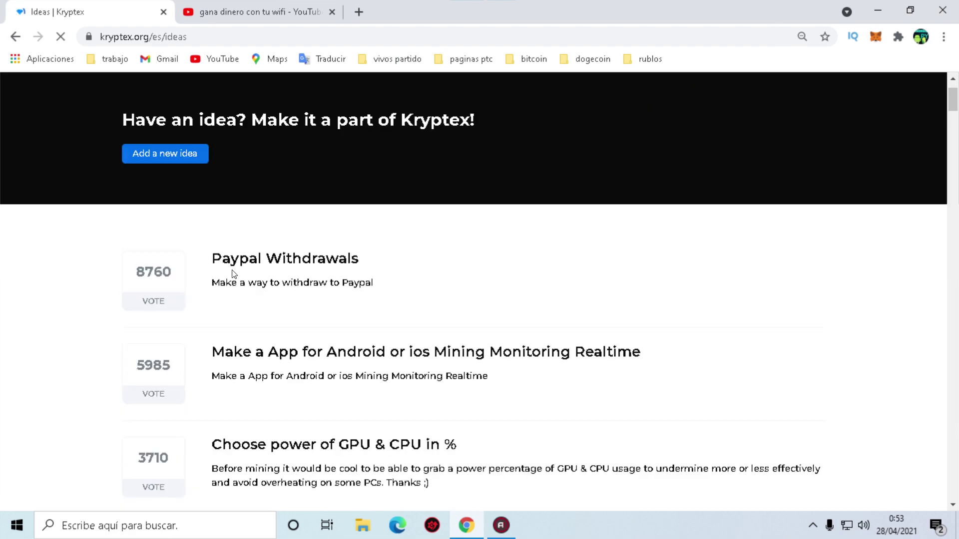
click(170, 283)
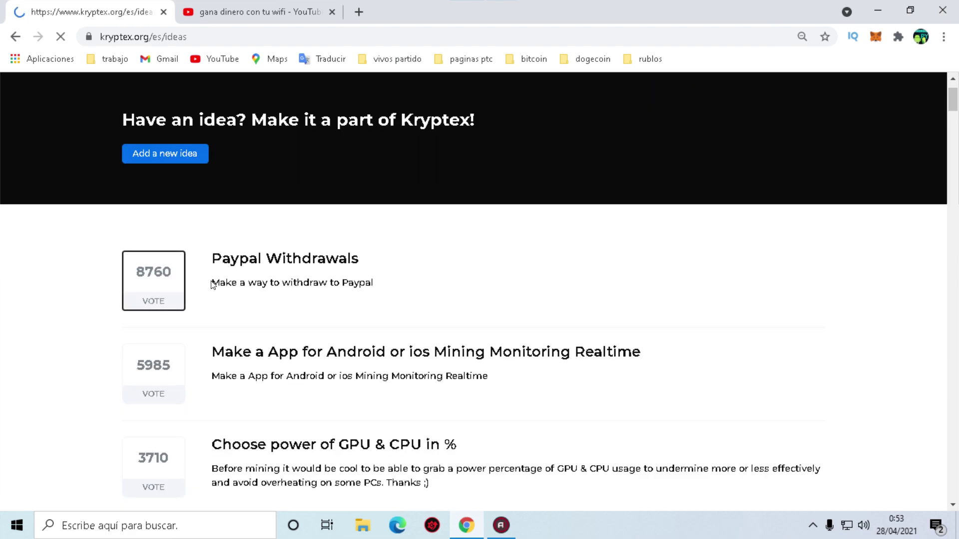
scroll(268, 277, down, 3)
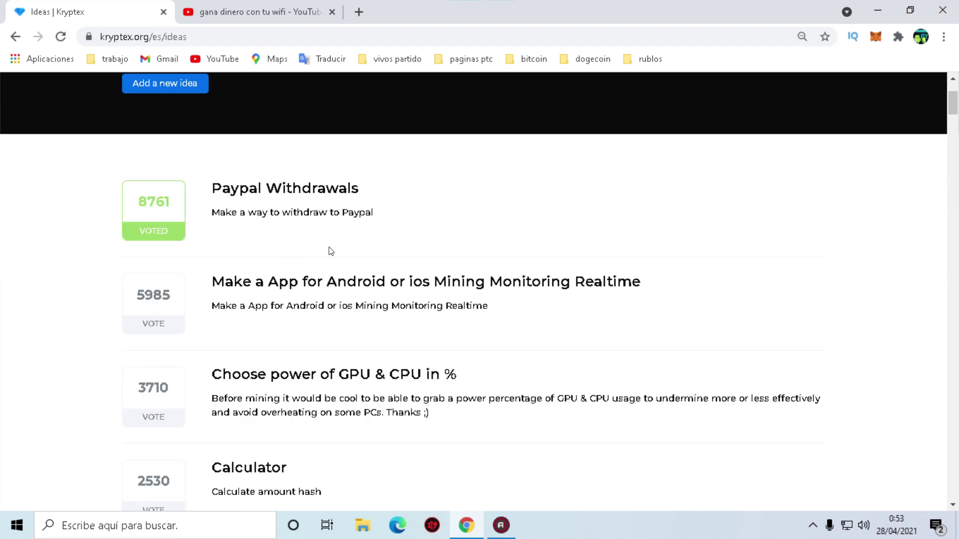
drag(213, 283, 289, 283)
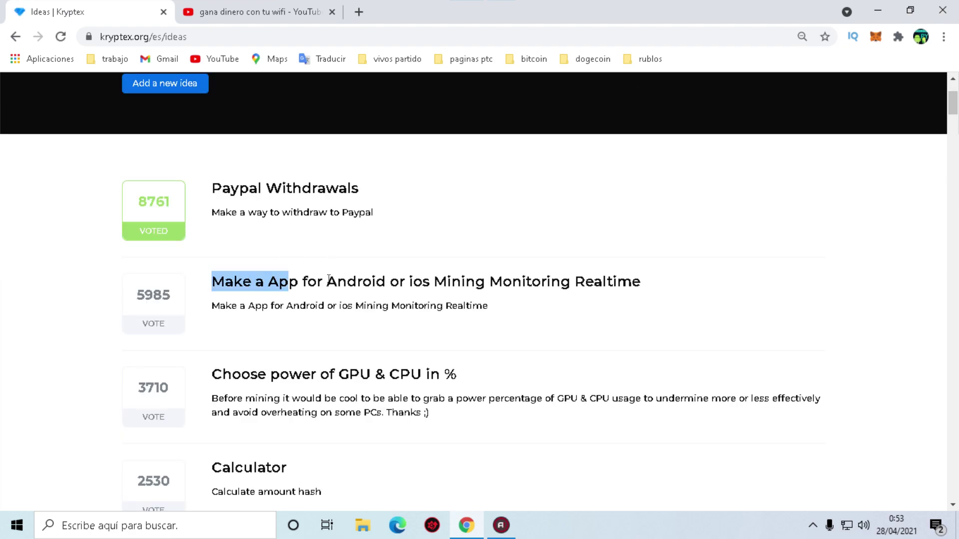